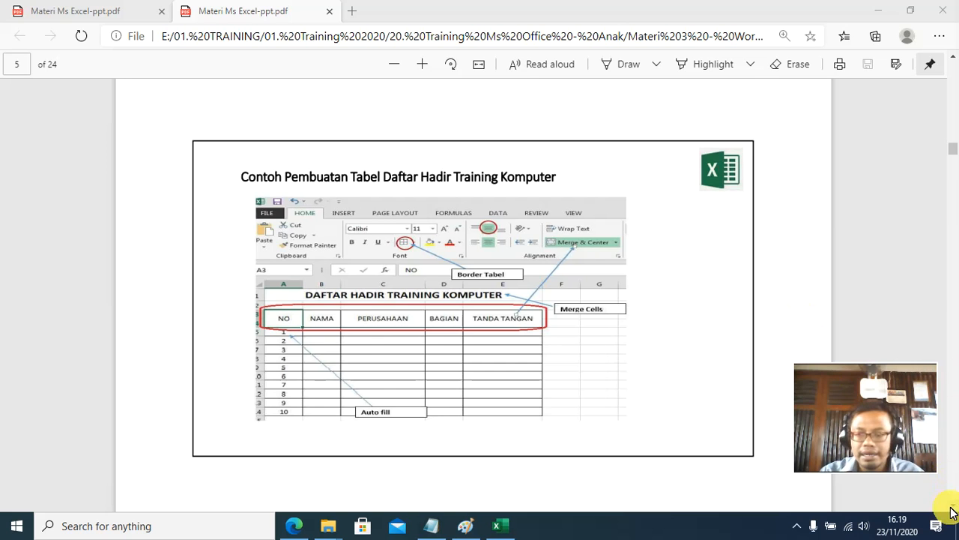
Review the PDF slide on the two autofill methods and switch to the Book1 workbook in Excel.
scroll(952, 512, "down", 6)
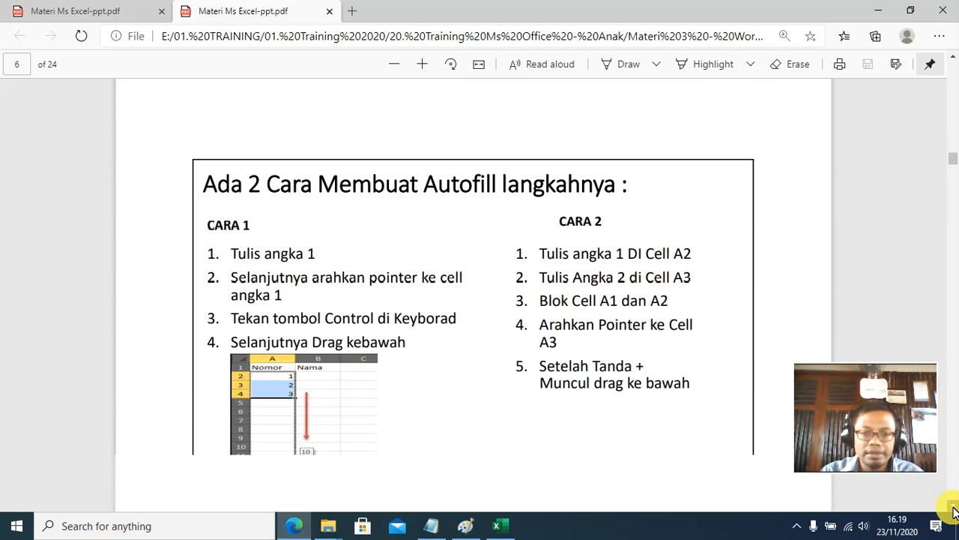
scroll(950, 509, "down", 1)
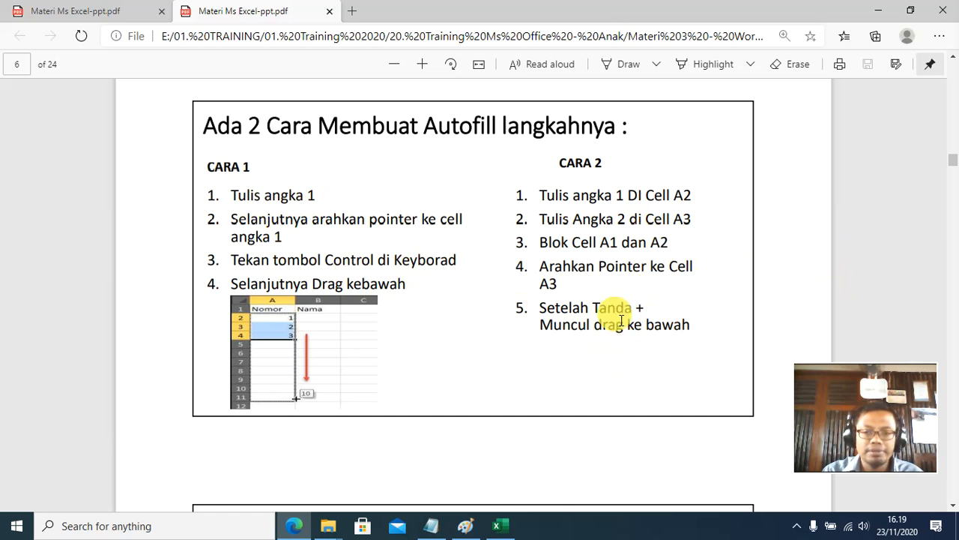
left_click(501, 527)
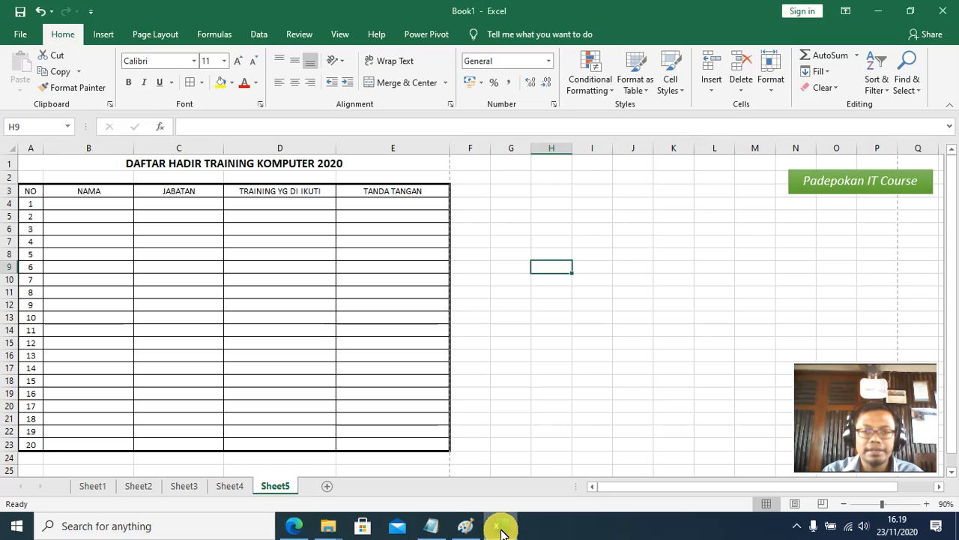
Clear the existing numbers from the NO column, cells A4:A23.
left_click_drag(30, 203, 15, 446)
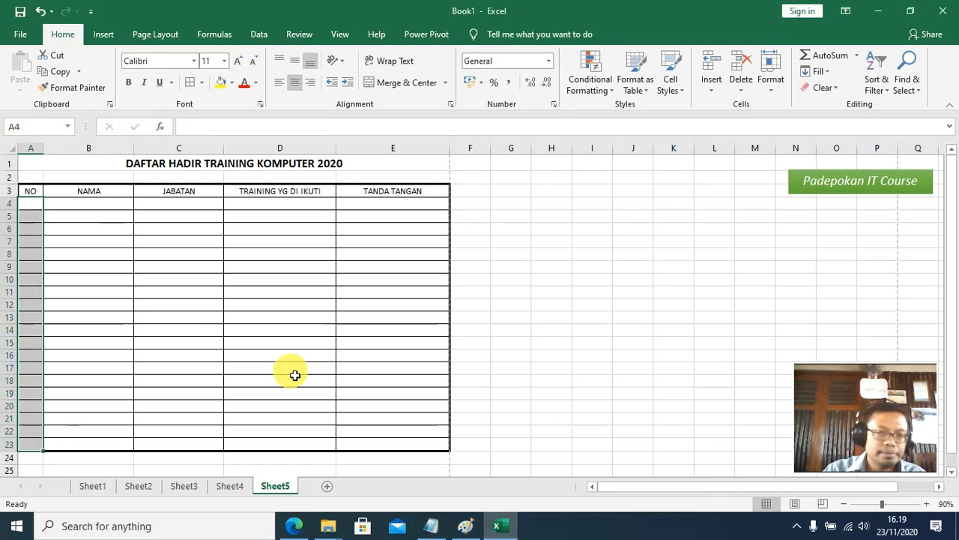
key("ctrl+z")
left_click(667, 256)
Enter 1 in A4 and autofill it as an increasing series from 1 to 20 down to A23.
left_click(33, 204)
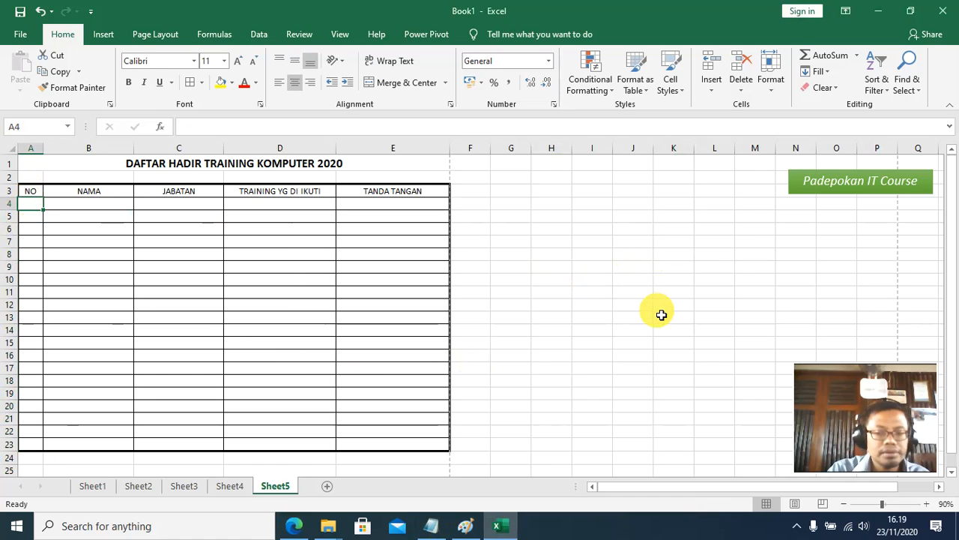
type("1")
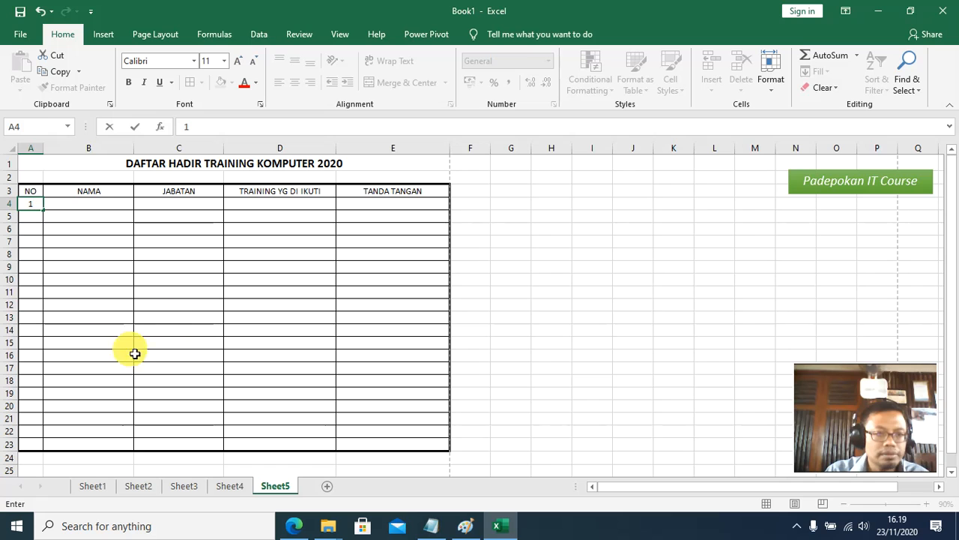
left_click(356, 315)
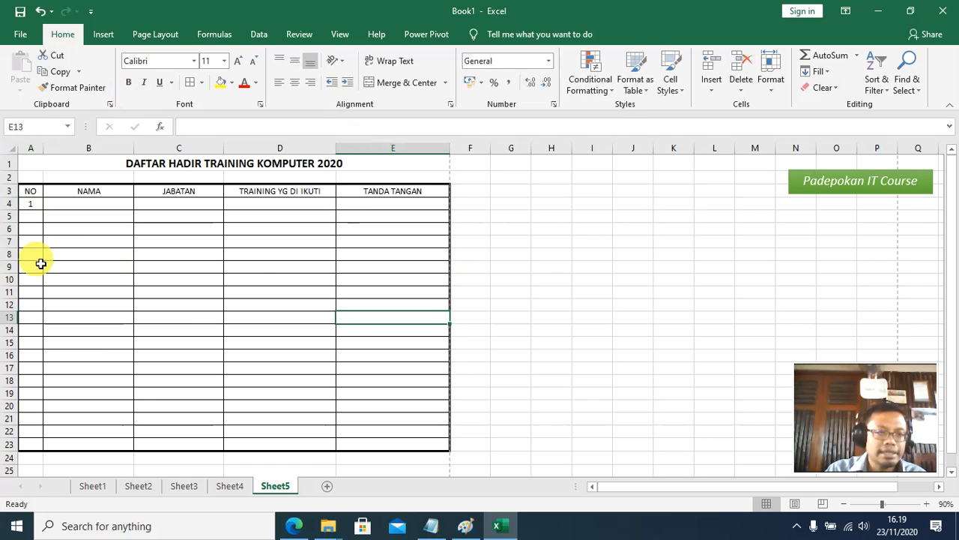
left_click(31, 203)
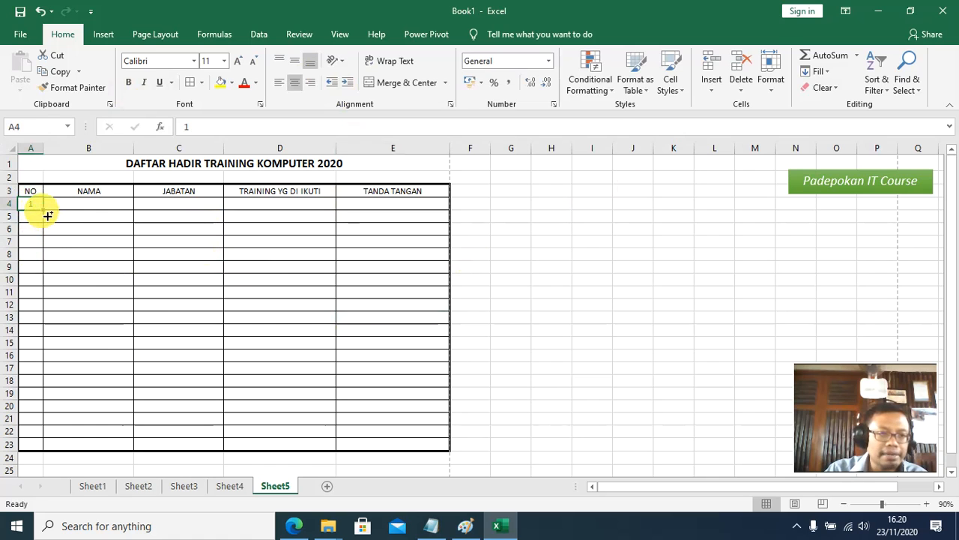
left_click_drag(47, 215, 54, 450)
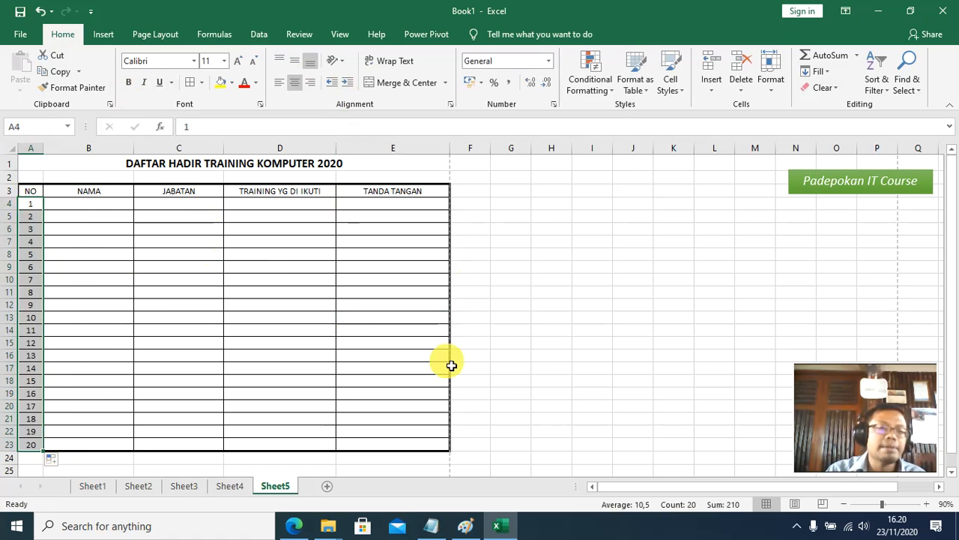
left_click(187, 307)
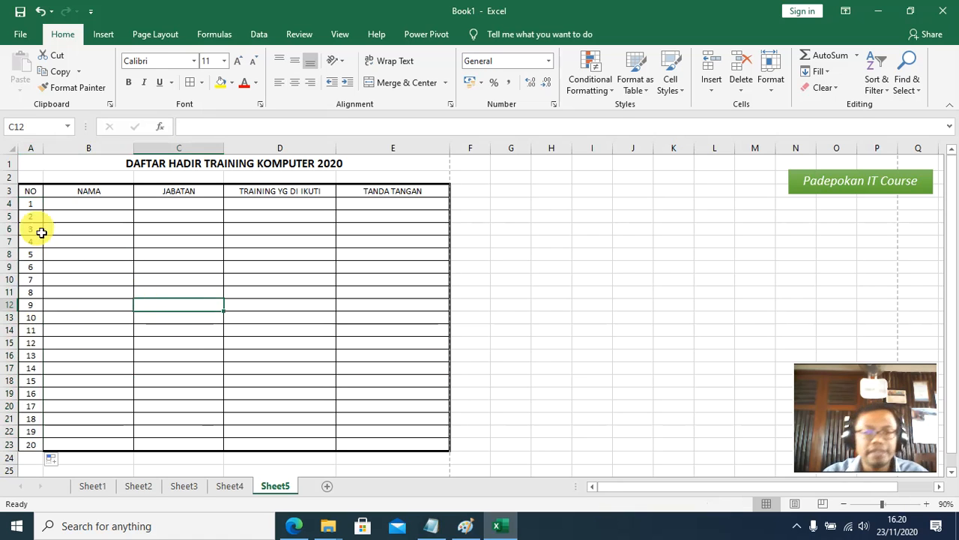
Delete the autofilled numbers in A4:A23.
left_click_drag(27, 205, 42, 452)
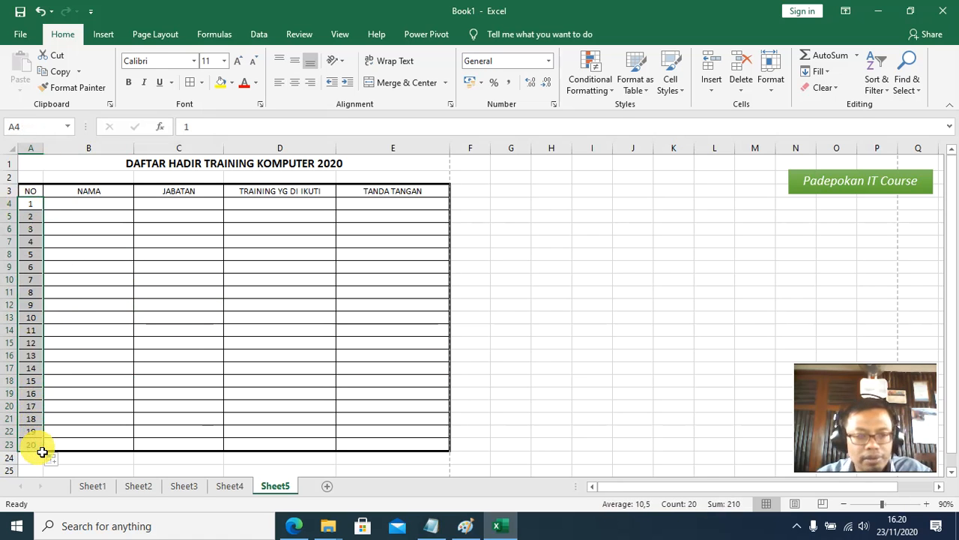
key("Delete")
left_click(261, 343)
Enter 1 in A4 and 2 in A5, and autofill the pair down to 20 in A23.
left_click(34, 207)
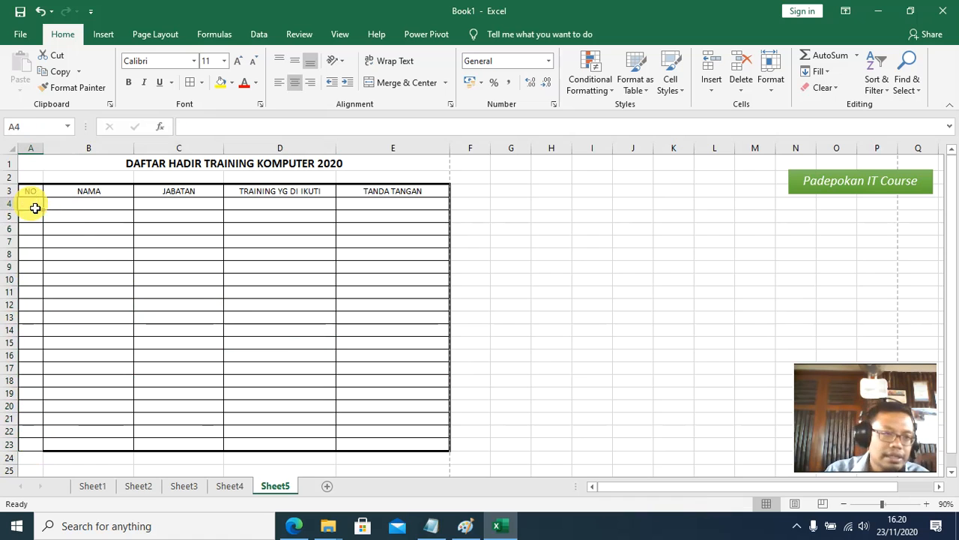
type("1")
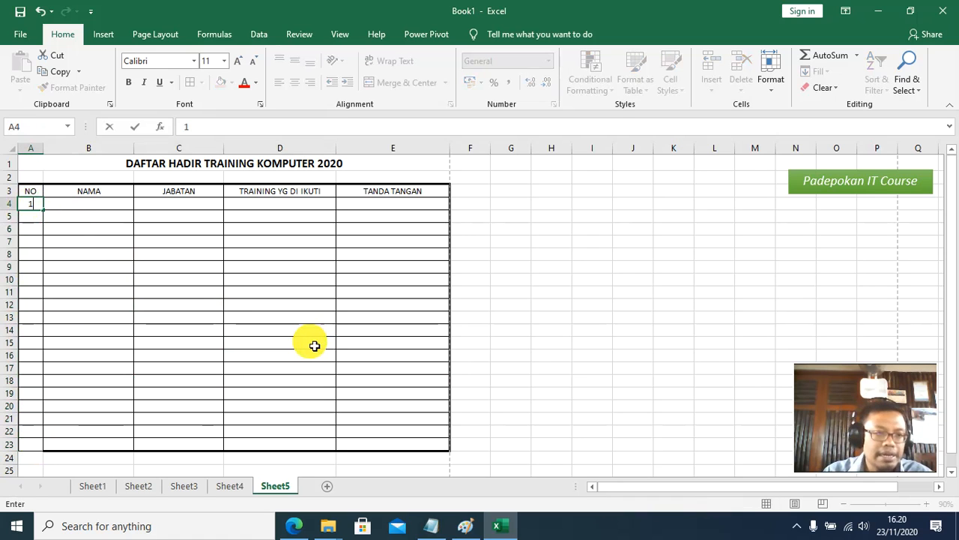
left_click(314, 346)
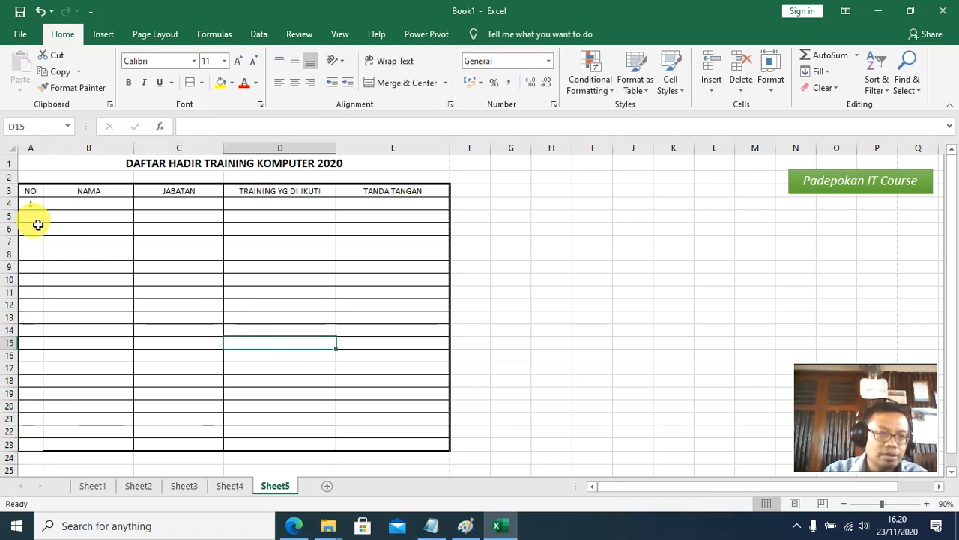
left_click(34, 218)
type("2")
left_click(242, 240)
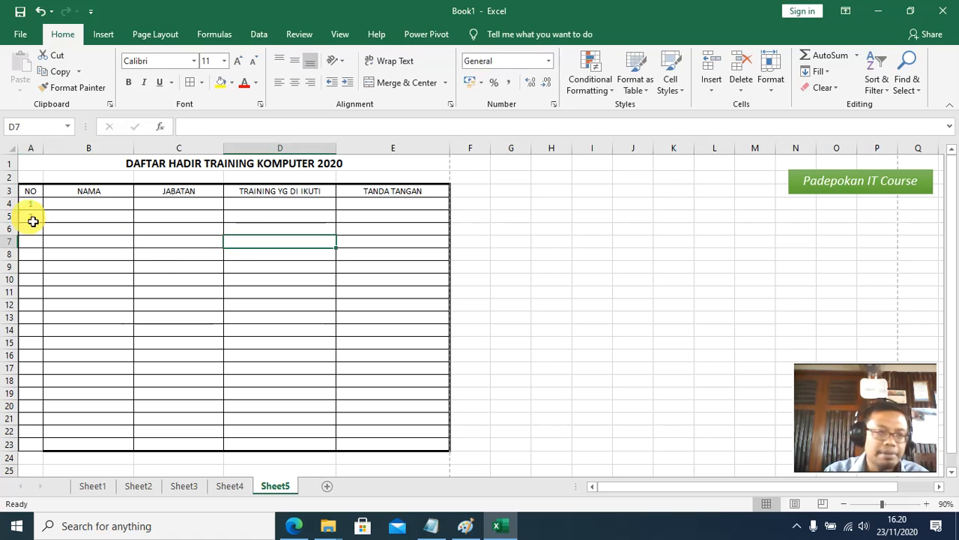
left_click_drag(33, 210, 60, 457)
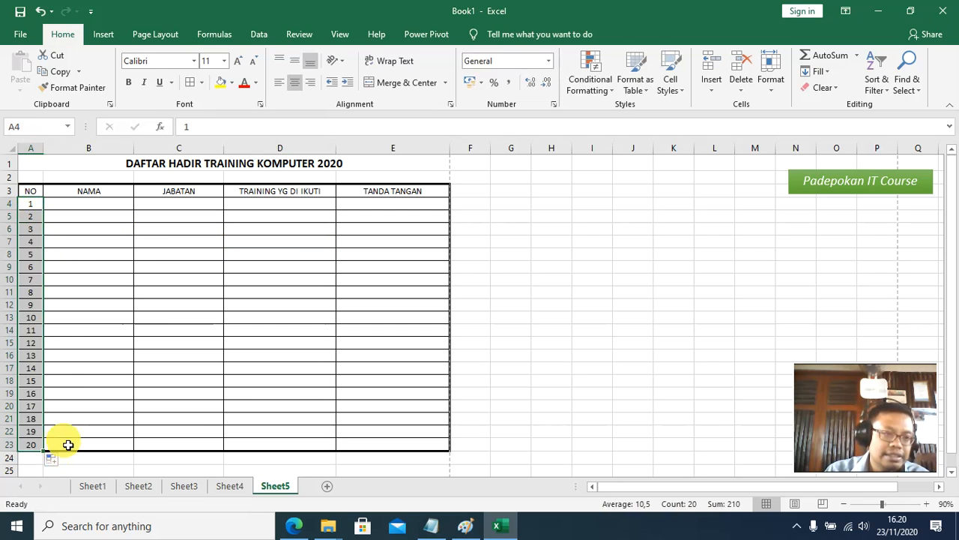
left_click(299, 311)
Empty the NO column's cells A4:A23 again.
left_click_drag(38, 208, 42, 447)
key("Delete")
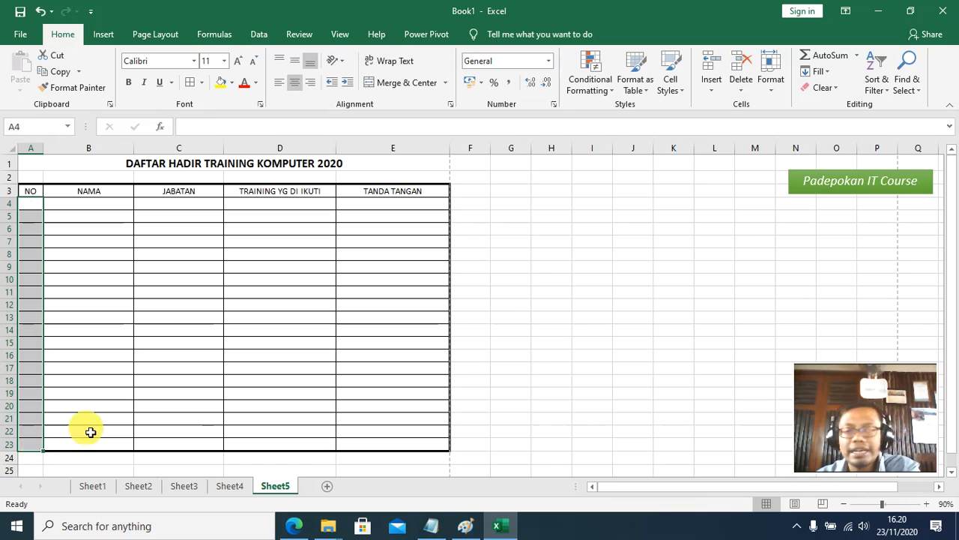
left_click(158, 320)
Number the NO column from 1 to 20 by entering 1 in A4 and autofilling it as a series to A23.
left_click(37, 208)
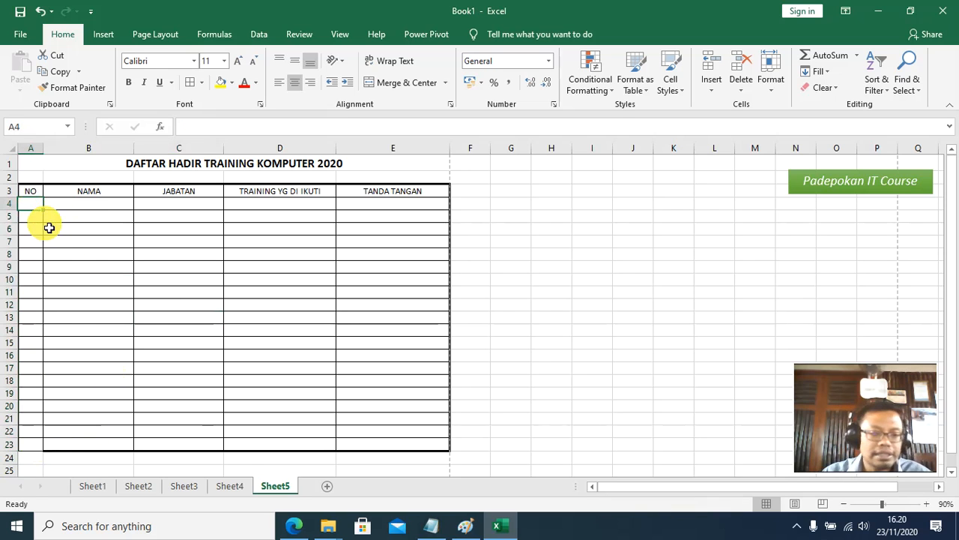
type("1")
left_click(202, 278)
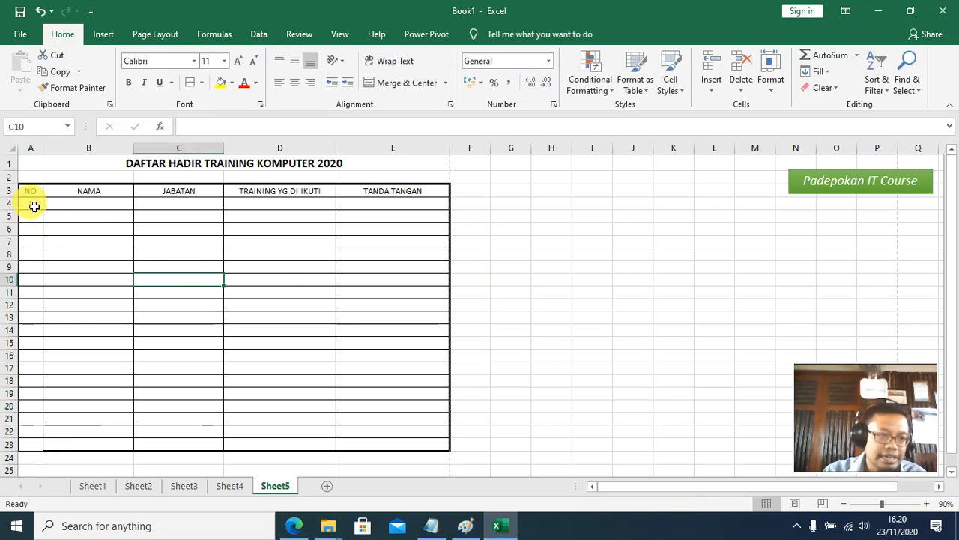
left_click(35, 207)
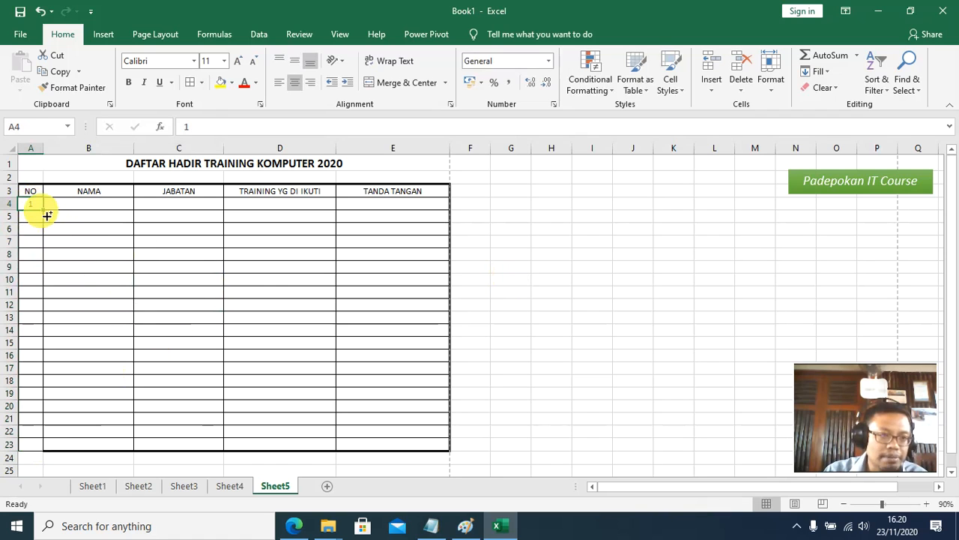
left_click_drag(49, 215, 66, 448)
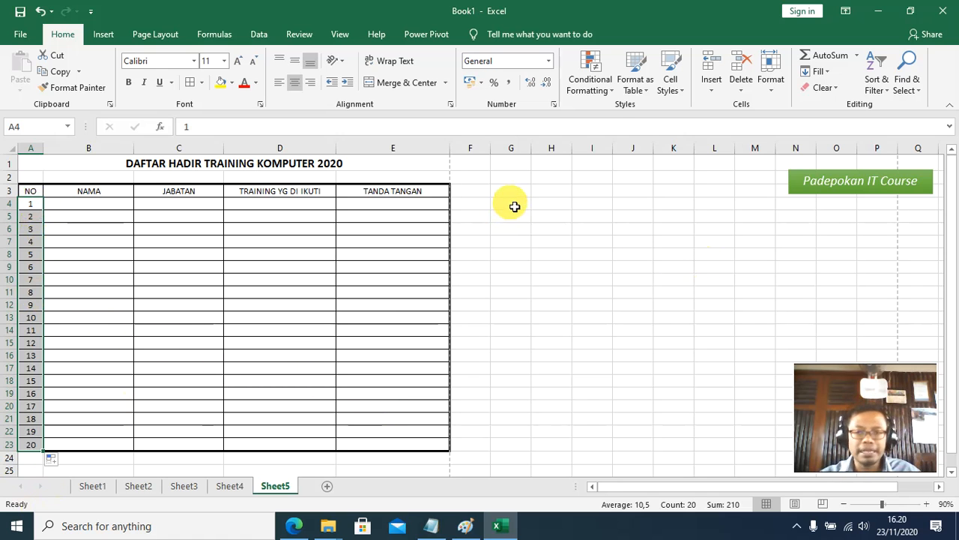
Enter the heading "Tanggal" in cell F2, beside the attendance table.
left_click(514, 207)
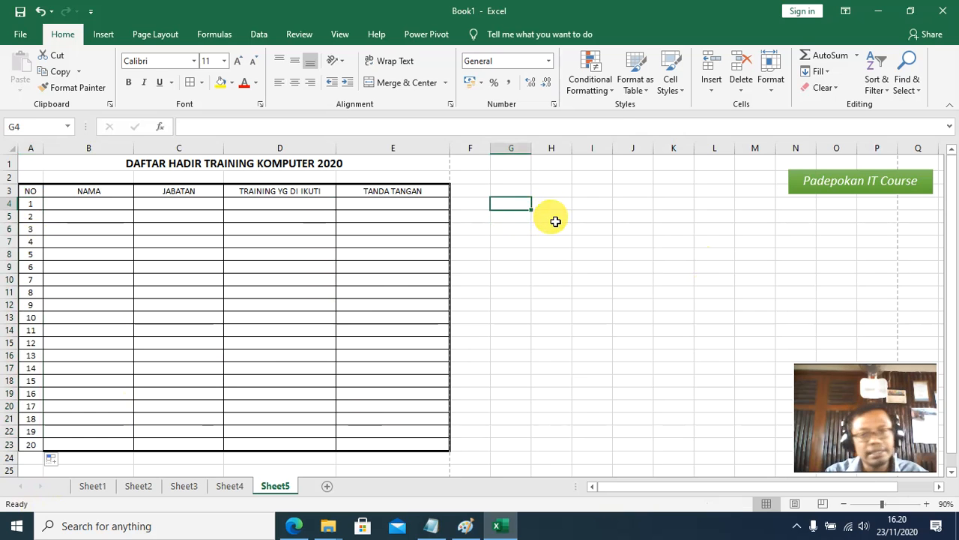
key("Left")
key("Left")
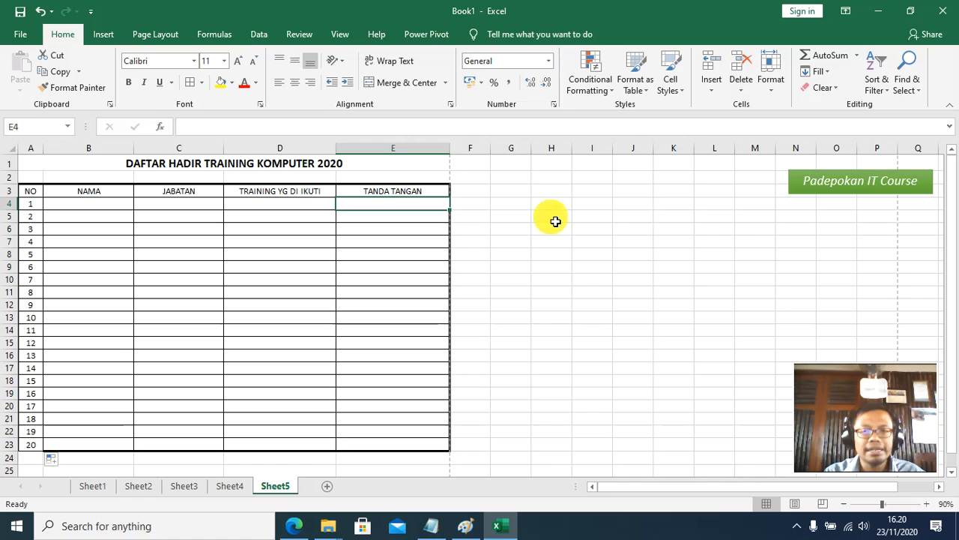
key("Left")
key("Left")
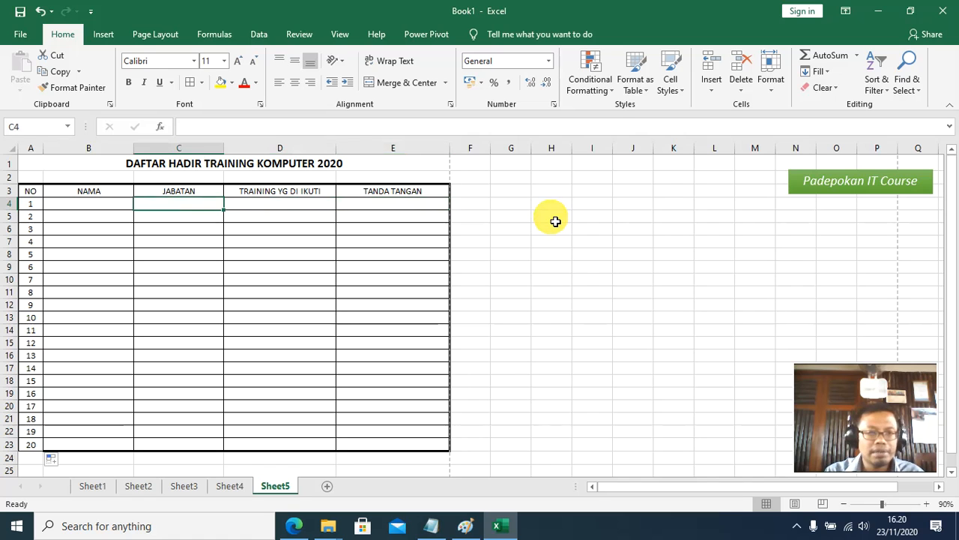
key("Up")
key("Right")
key("Right")
key("Right")
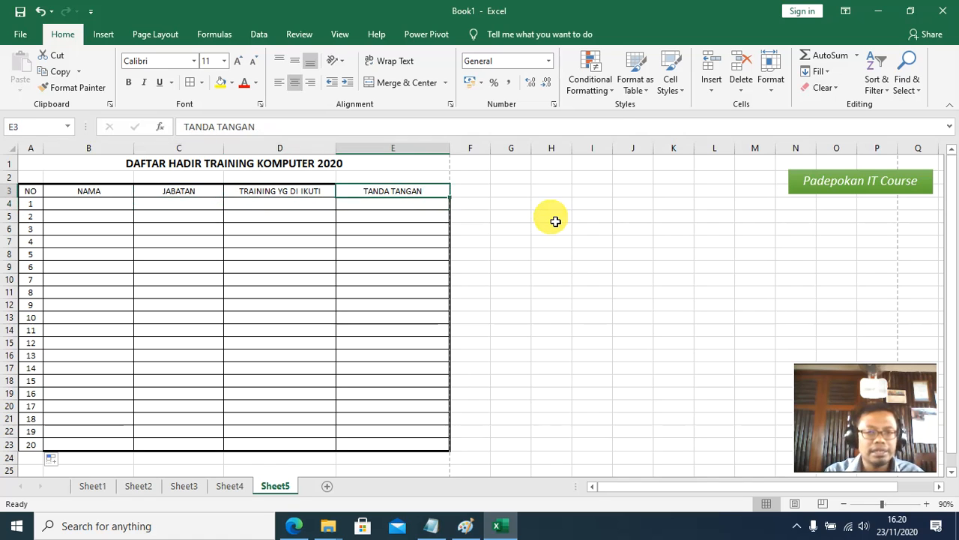
type("Tanggal")
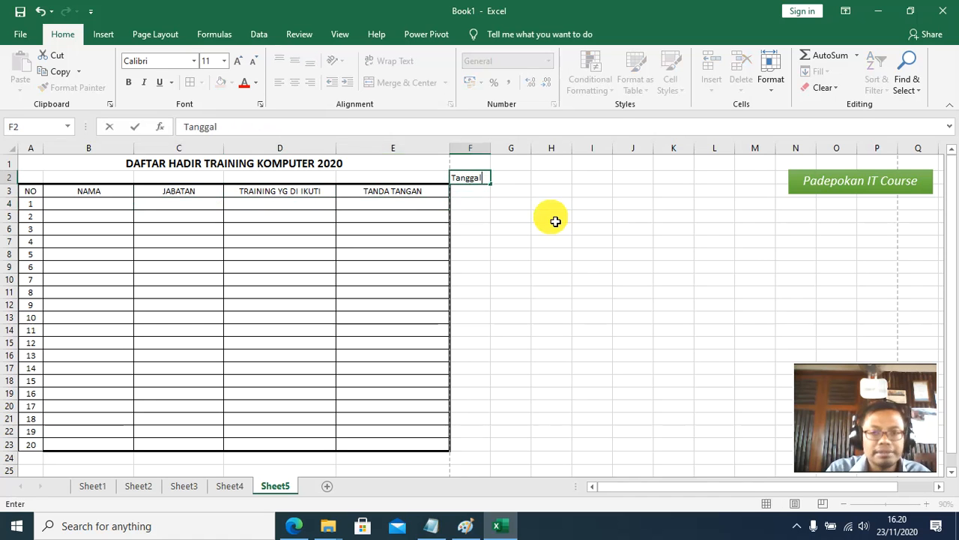
key("Return")
Enter 1 in F3 and 2 in G3, and autofill the series across row 3 to 15 in T3.
type("1")
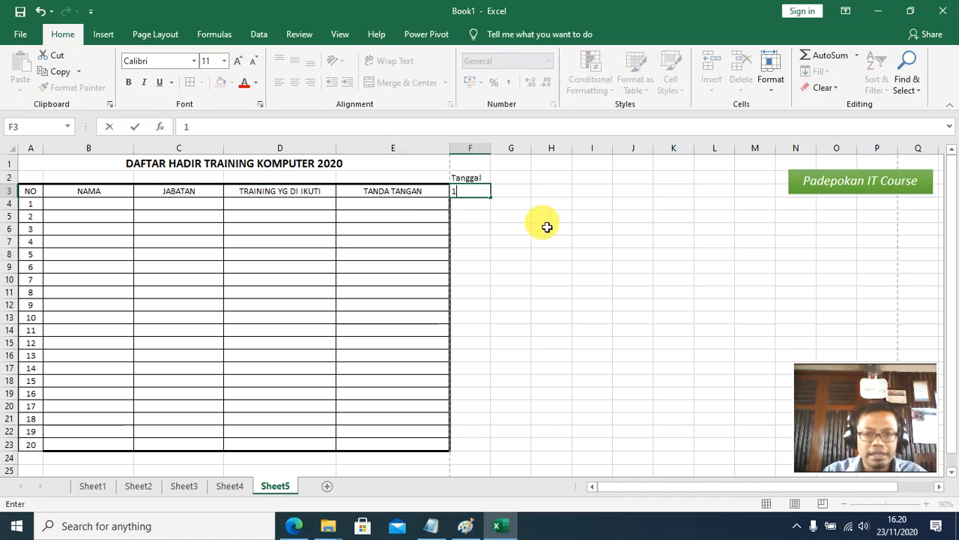
left_click(510, 191)
type("2")
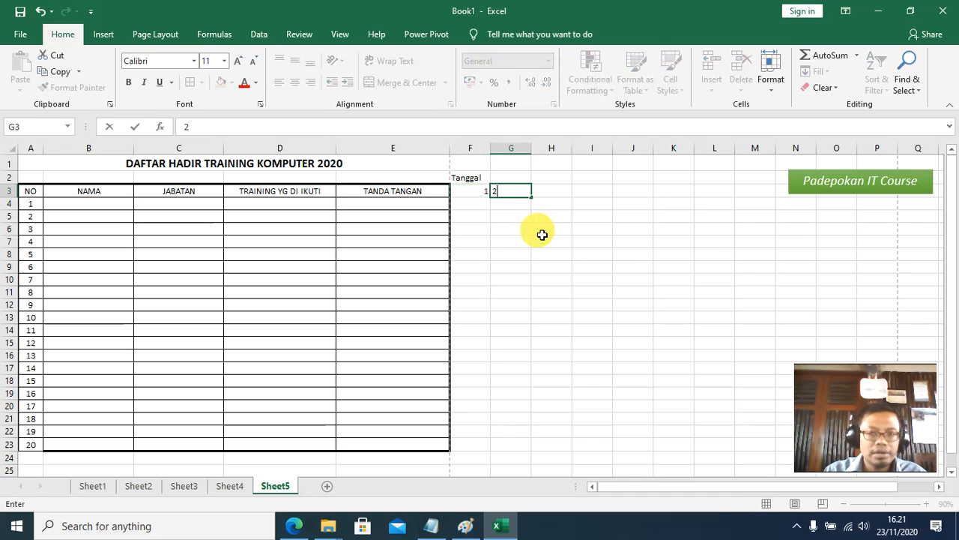
key("Return")
left_click_drag(471, 191, 738, 211)
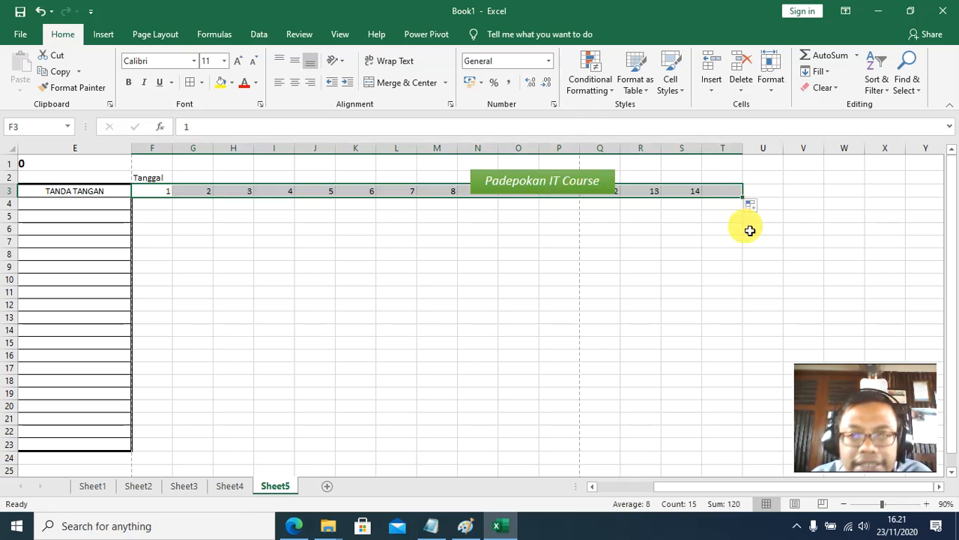
left_click_drag(718, 487, 603, 496)
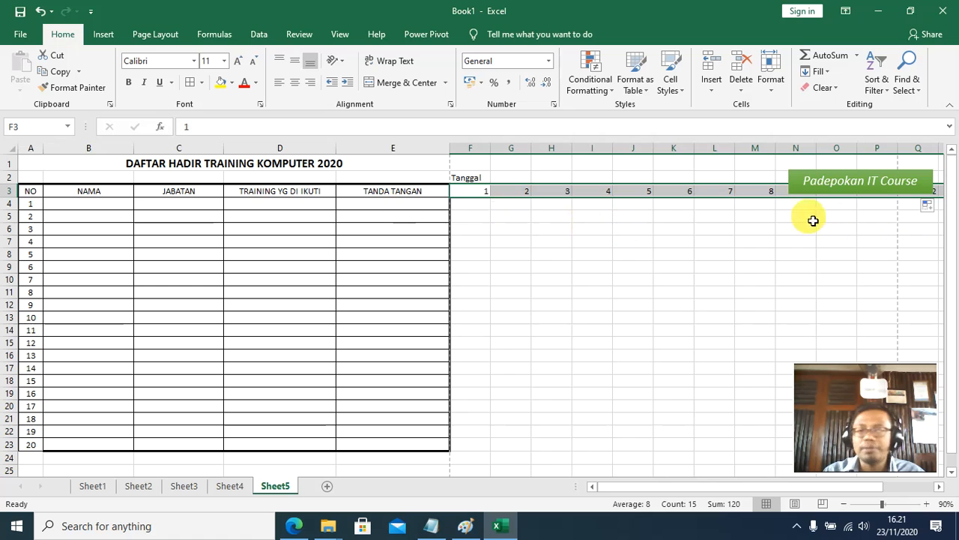
left_click(583, 253)
left_click(478, 192)
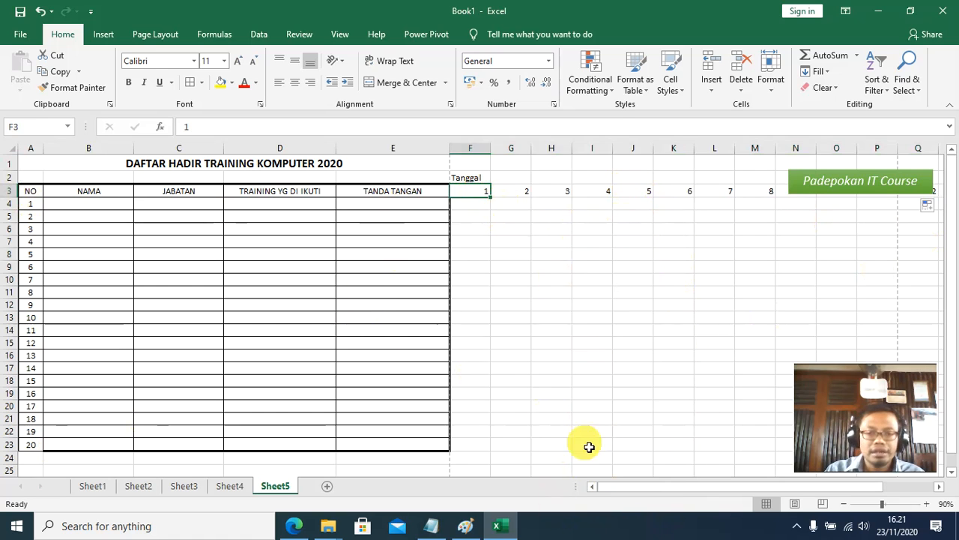
Switch back to the PDF in Edge and bring up the slide on setting row height and column width.
left_click(396, 528)
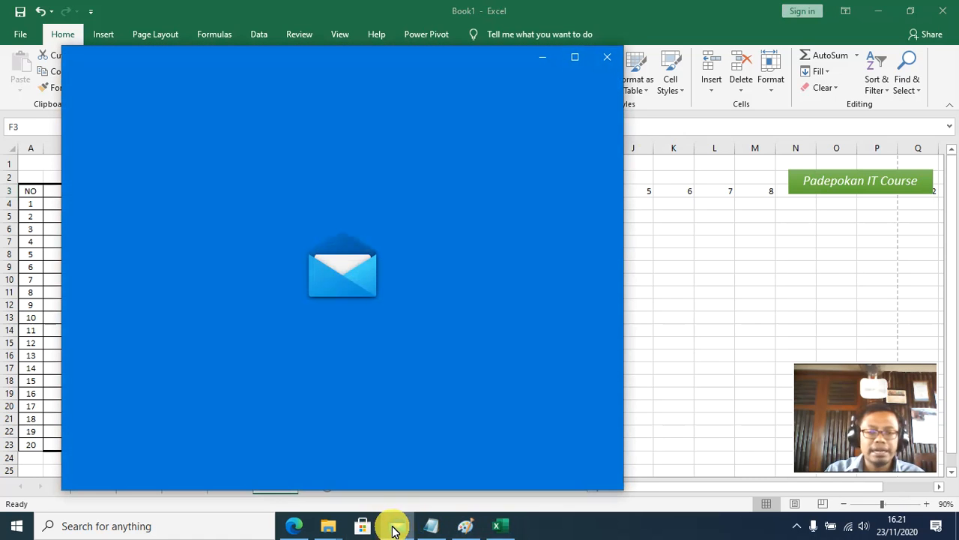
left_click(607, 59)
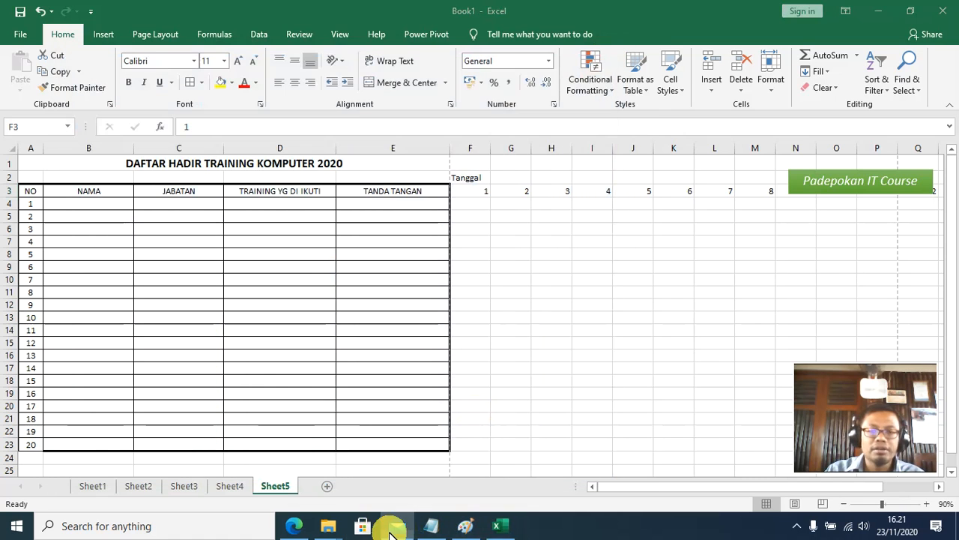
left_click(294, 525)
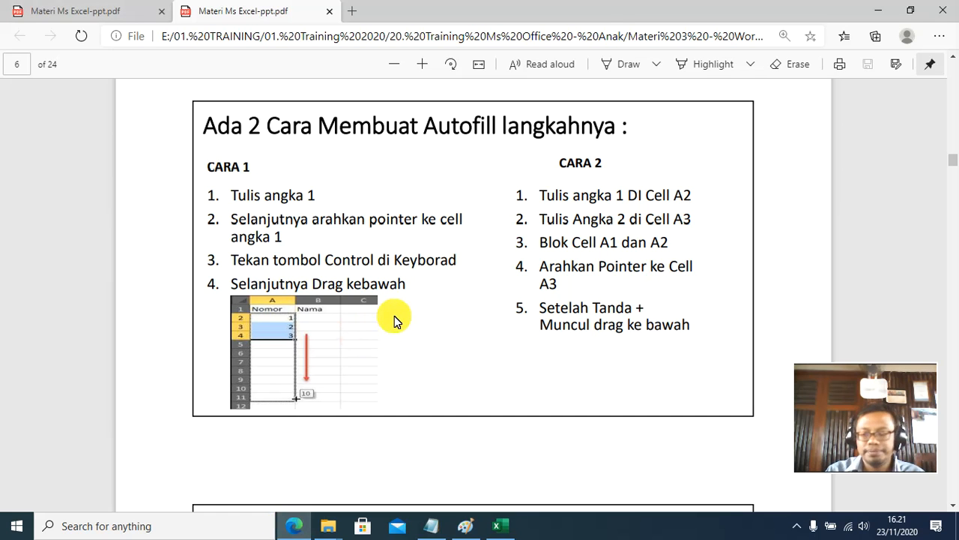
scroll(395, 317, "down", 5)
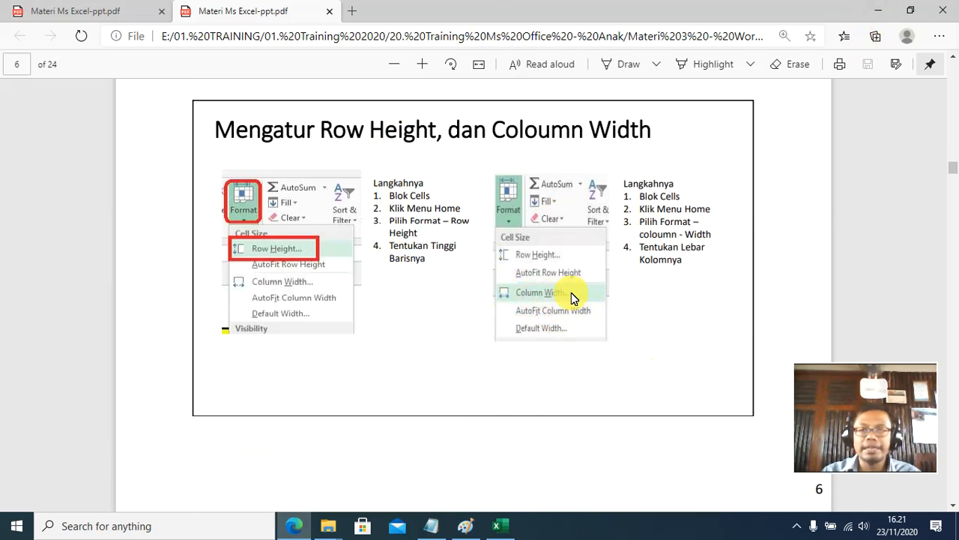
Switch back to the Excel attendance sheet and narrow date columns F, G and H by hand.
left_click(878, 10)
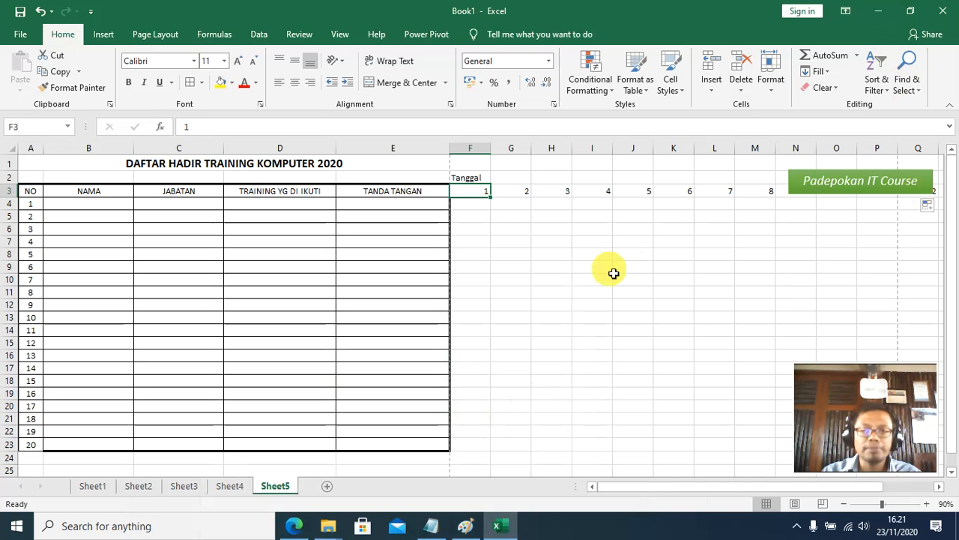
left_click(596, 256)
left_click(484, 195)
left_click(514, 192)
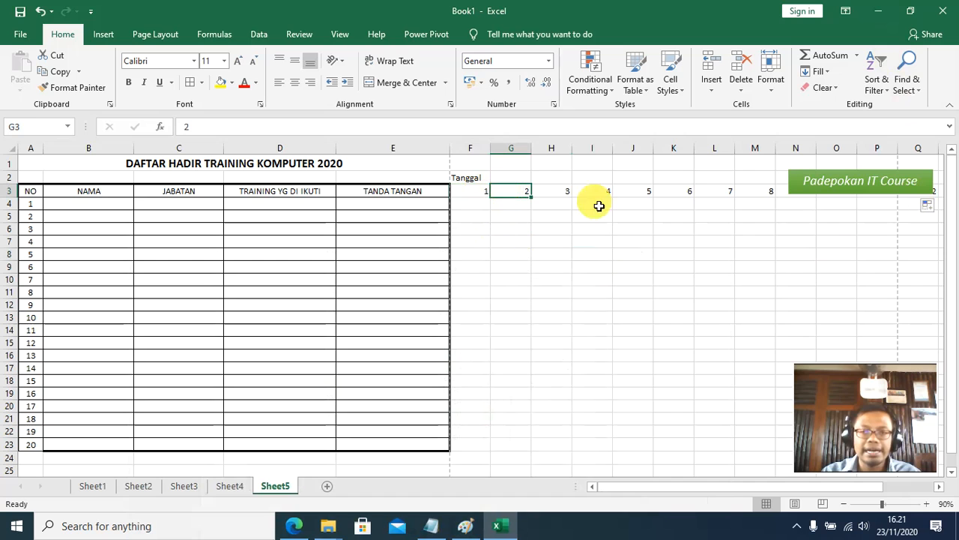
left_click(608, 307)
left_click_drag(490, 148, 532, 152)
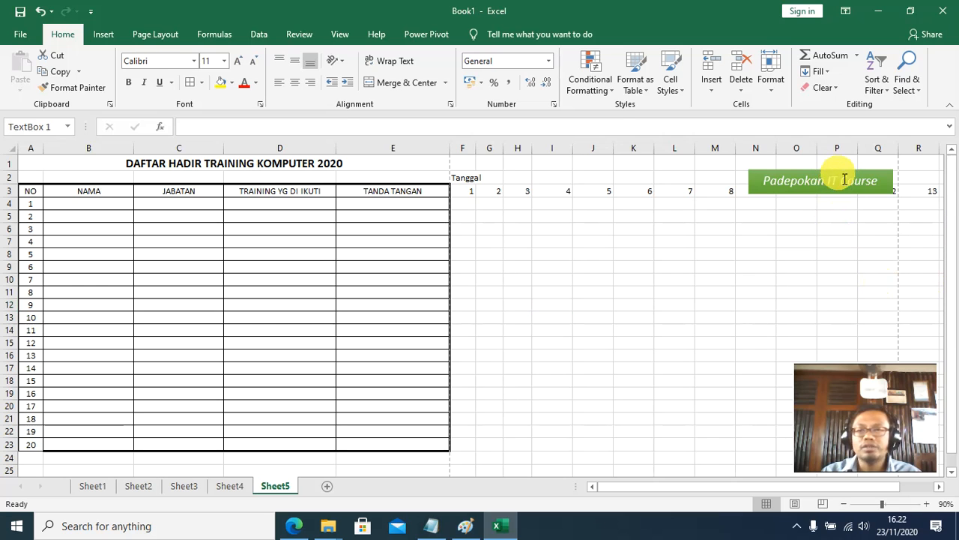
Move the "Padepokan IT Course" text box off the date row, down to about rows 15–16.
mouse_move(845, 179)
left_mouse_down()
mouse_move(842, 171)
mouse_move(886, 341)
left_mouse_up()
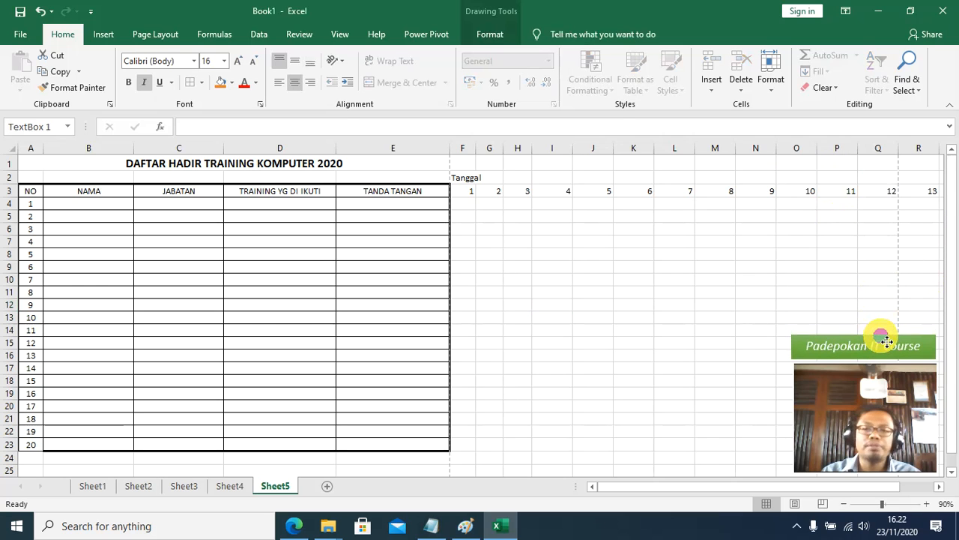
left_click(704, 256)
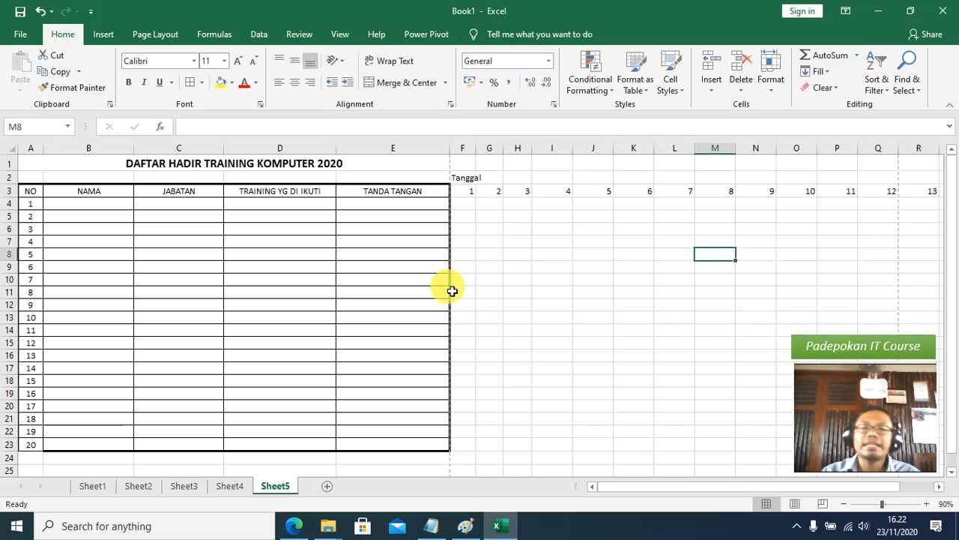
Set the column width of date columns F to T to 3.
left_click_drag(471, 195, 805, 195)
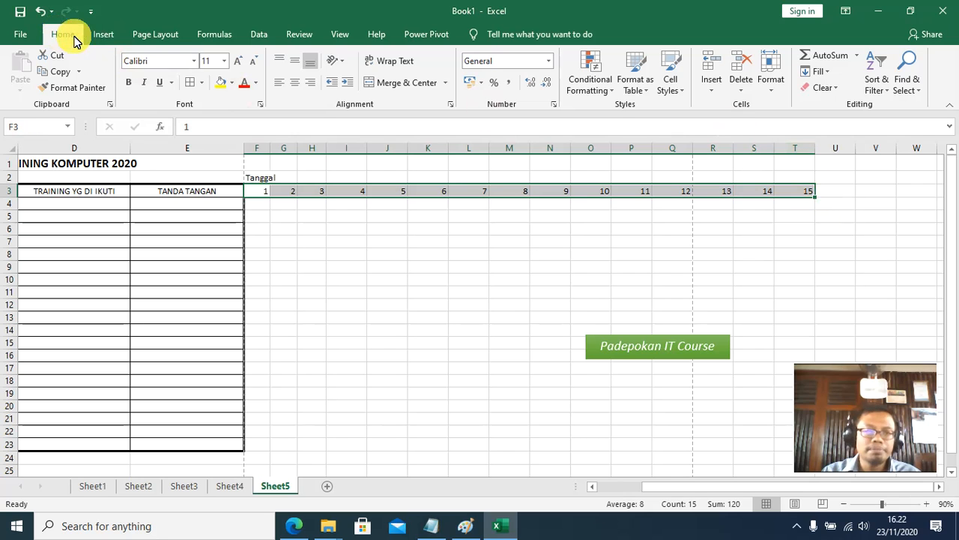
left_click(771, 89)
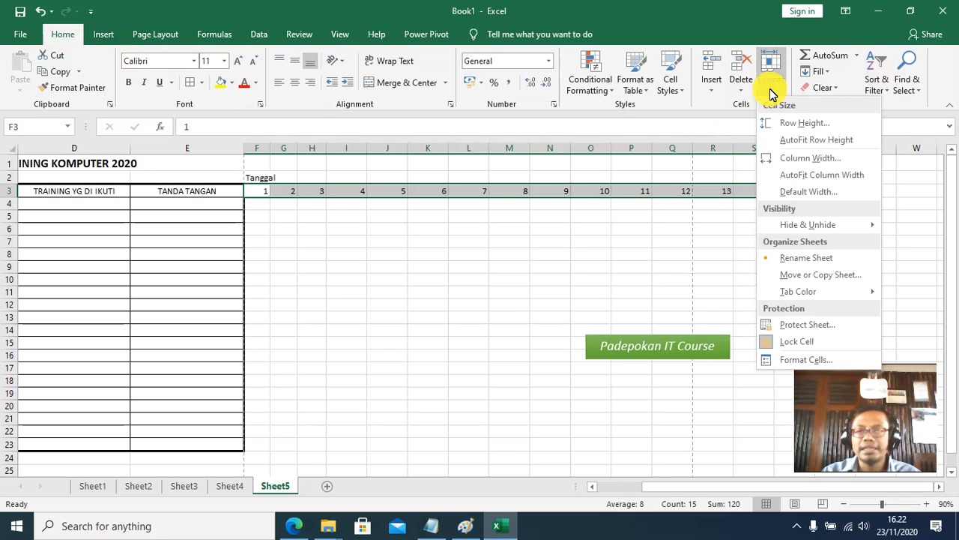
left_click(830, 154)
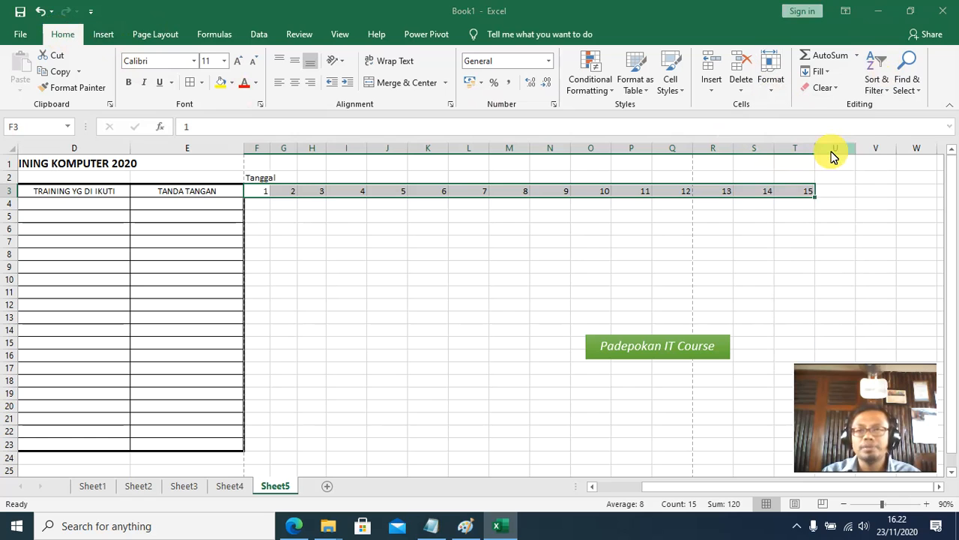
left_click(300, 214)
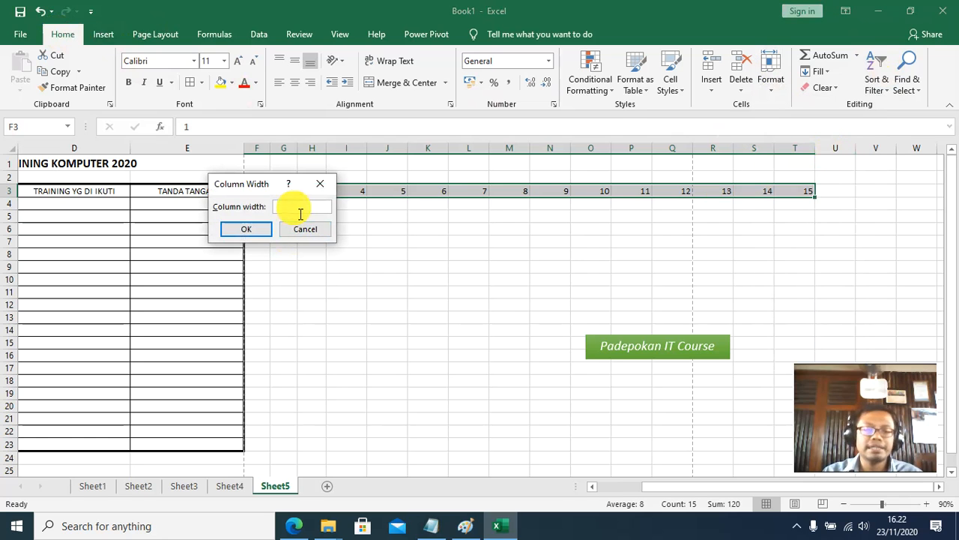
type("3")
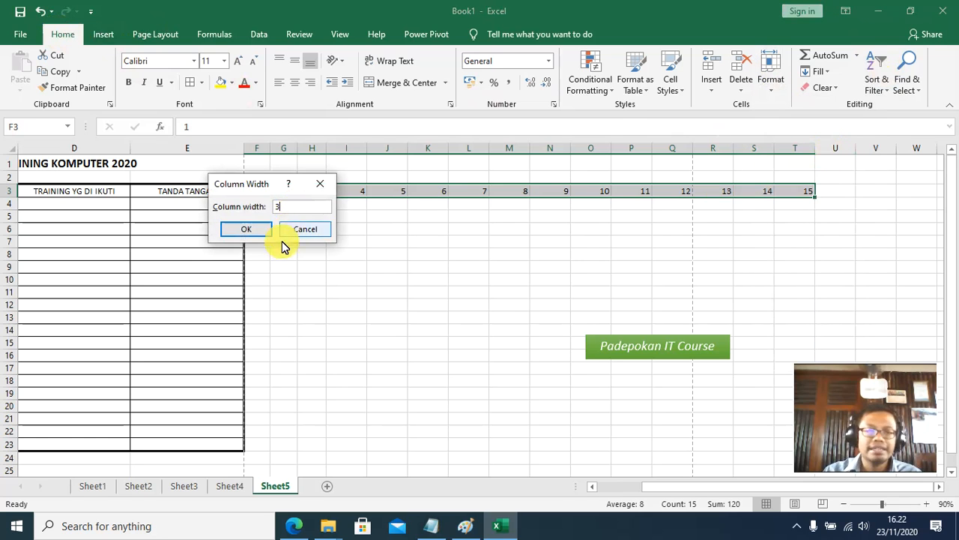
left_click(250, 231)
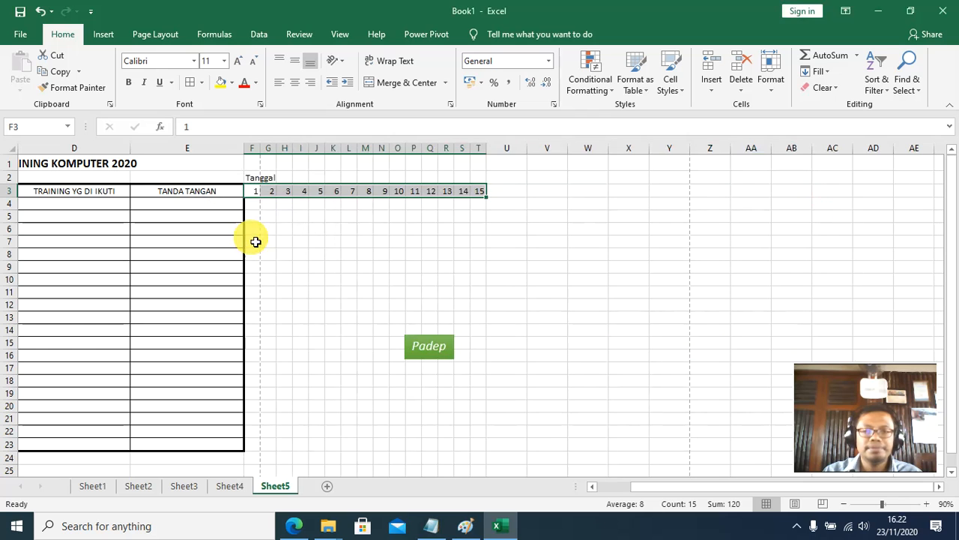
left_click_drag(718, 487, 662, 491)
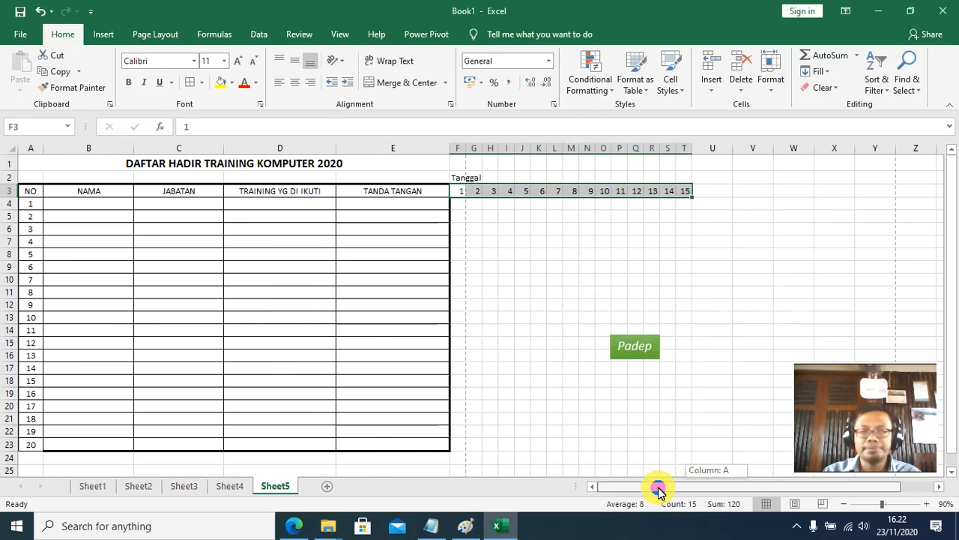
left_click(774, 229)
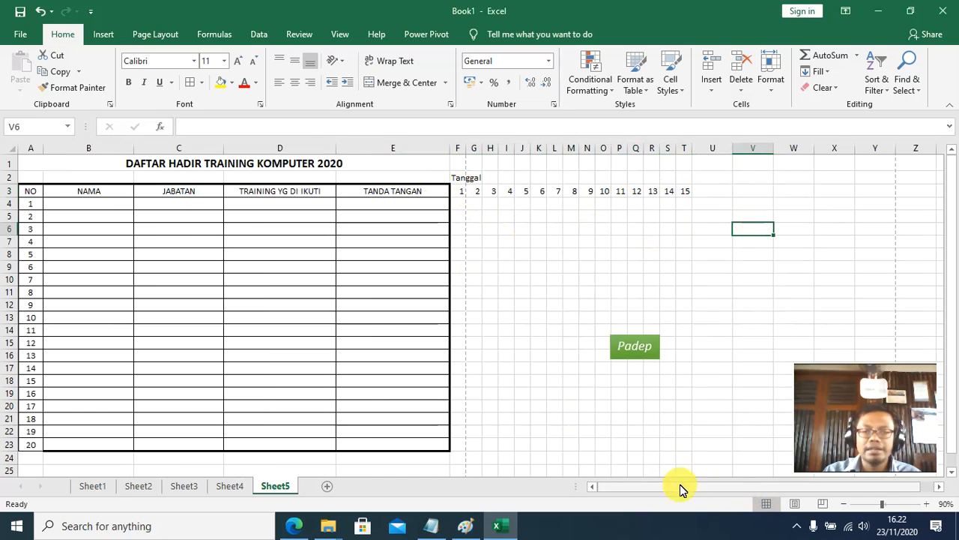
Apply all borders to the date grid F3:T23.
left_click(927, 504)
left_click(927, 504)
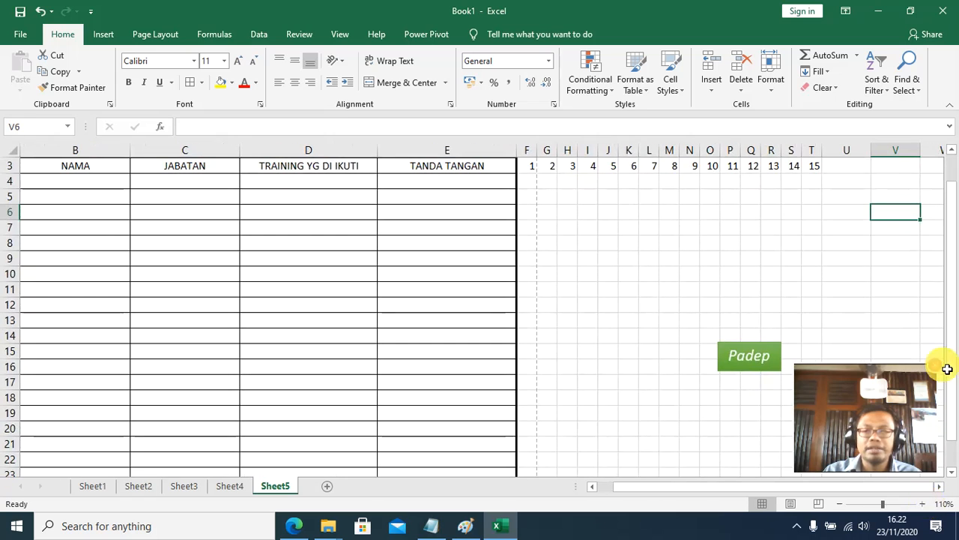
left_click_drag(952, 285, 953, 231)
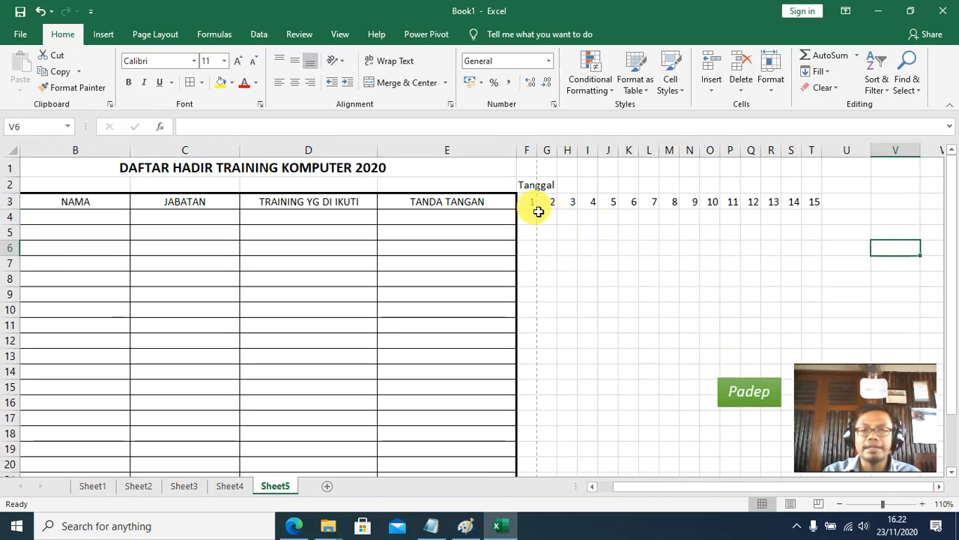
left_click_drag(532, 202, 809, 458)
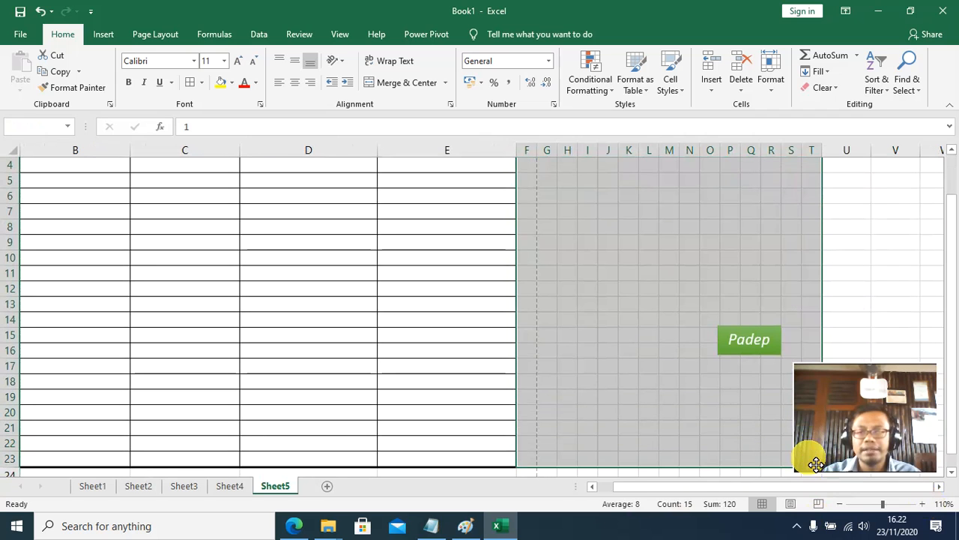
left_click(839, 503)
left_click(838, 504)
left_click(838, 504)
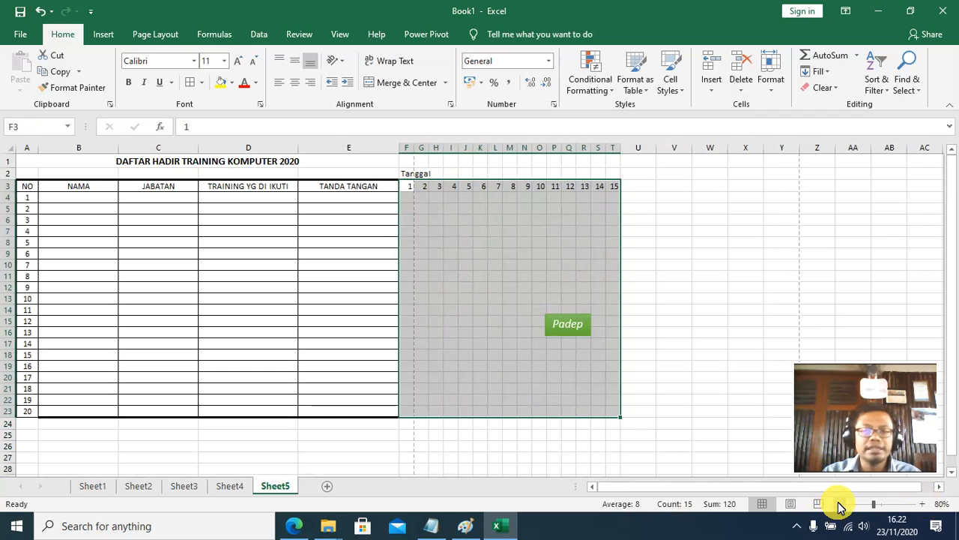
left_click(190, 83)
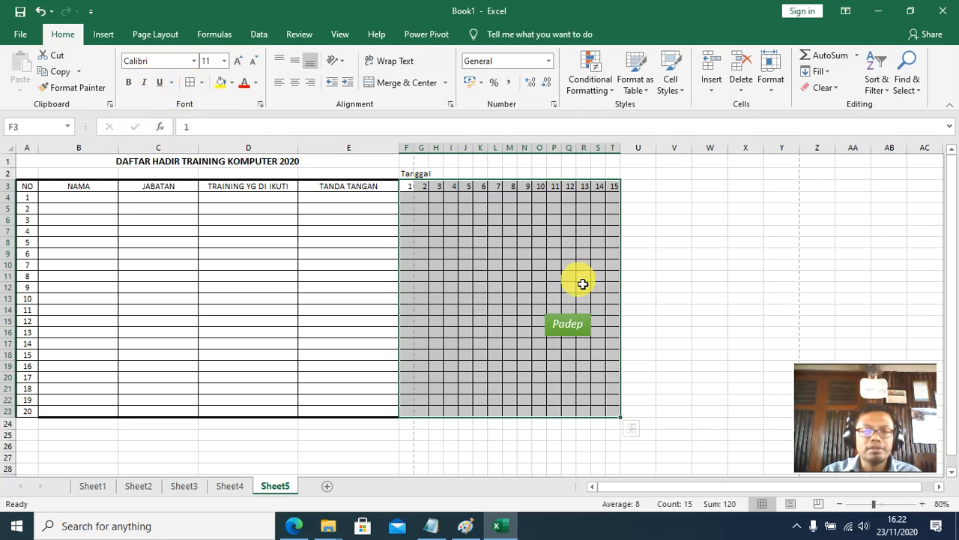
left_click(755, 290)
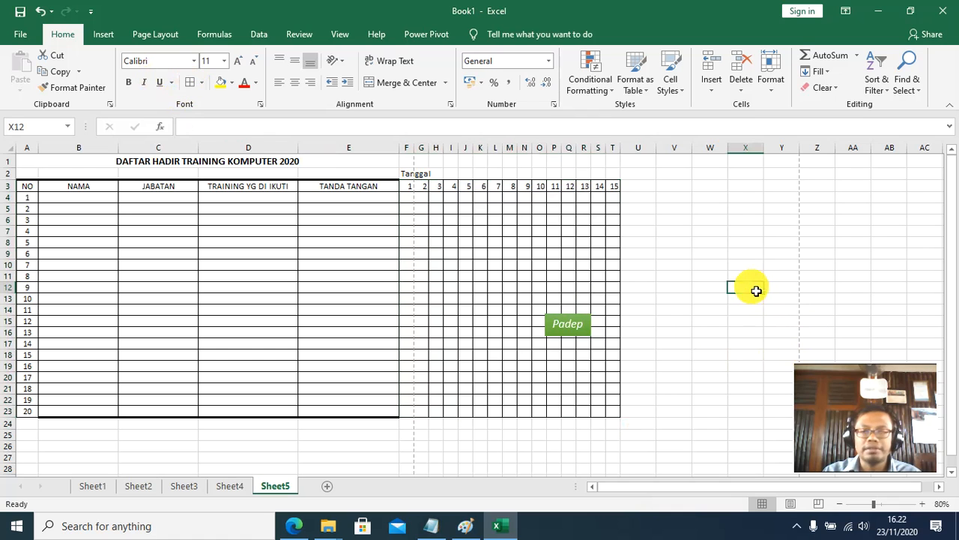
Move the "Padepokan IT Course" text box clear of the table and widen it to show its full text.
left_click(589, 321)
left_click_drag(590, 318, 916, 338)
left_click(866, 298)
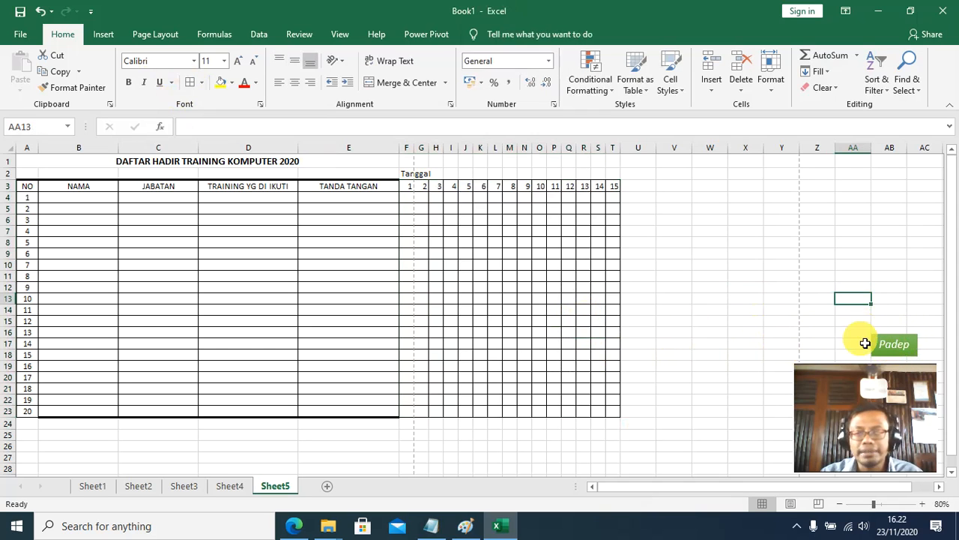
left_click(878, 352)
left_click_drag(880, 347, 787, 343)
left_click(780, 287)
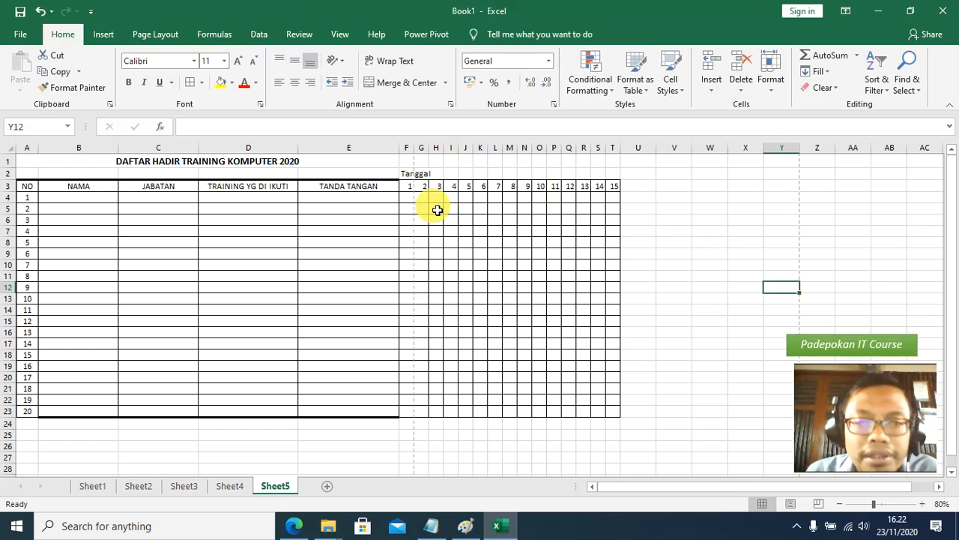
Center the date numbers in F3:T3.
left_click_drag(411, 185, 611, 187)
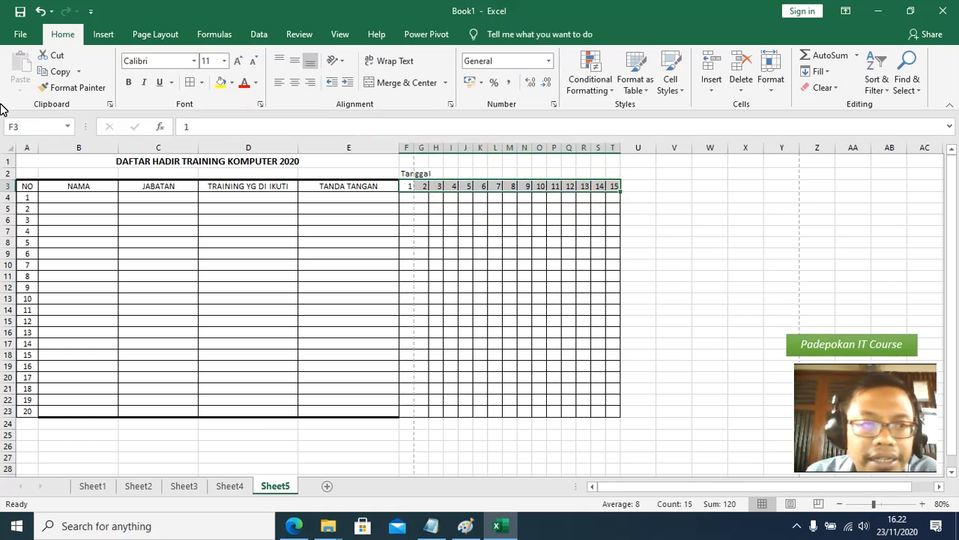
left_click(294, 83)
left_click(666, 253)
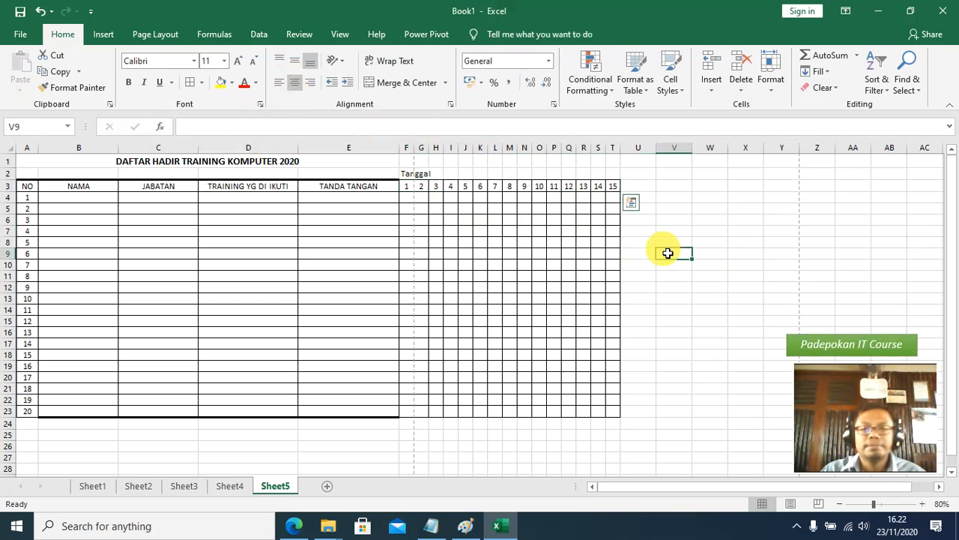
Apply thick outside borders around the whole table, A3:T23.
left_click_drag(28, 188, 616, 413)
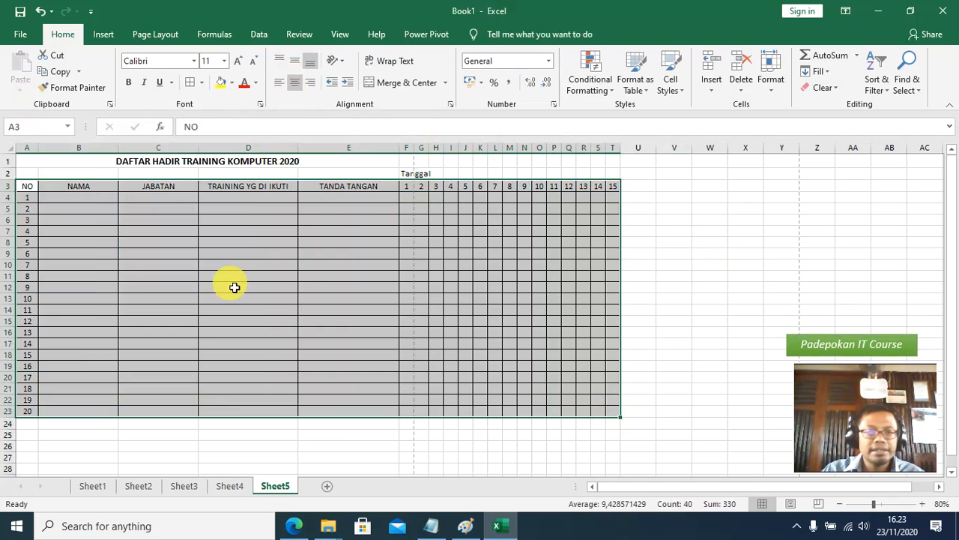
left_click(201, 83)
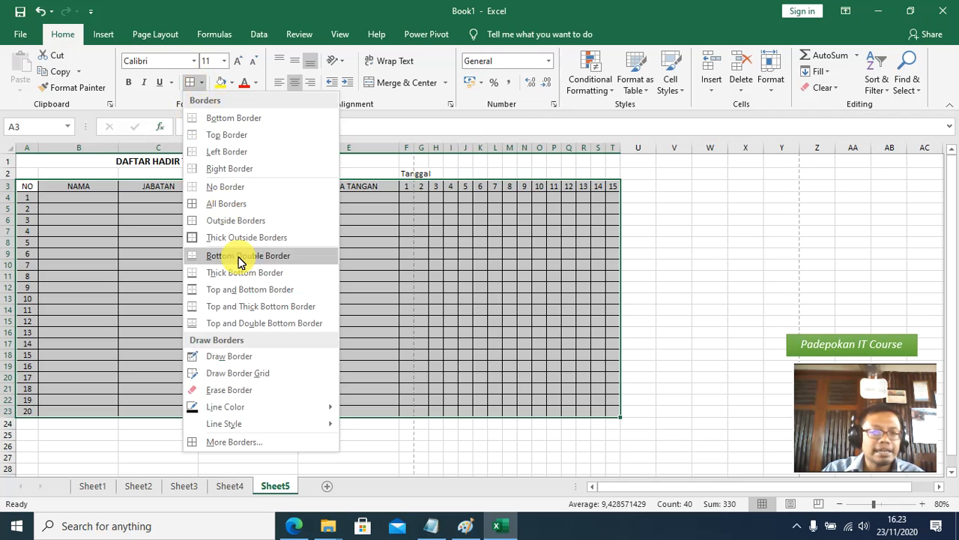
left_click(200, 239)
left_click(707, 230)
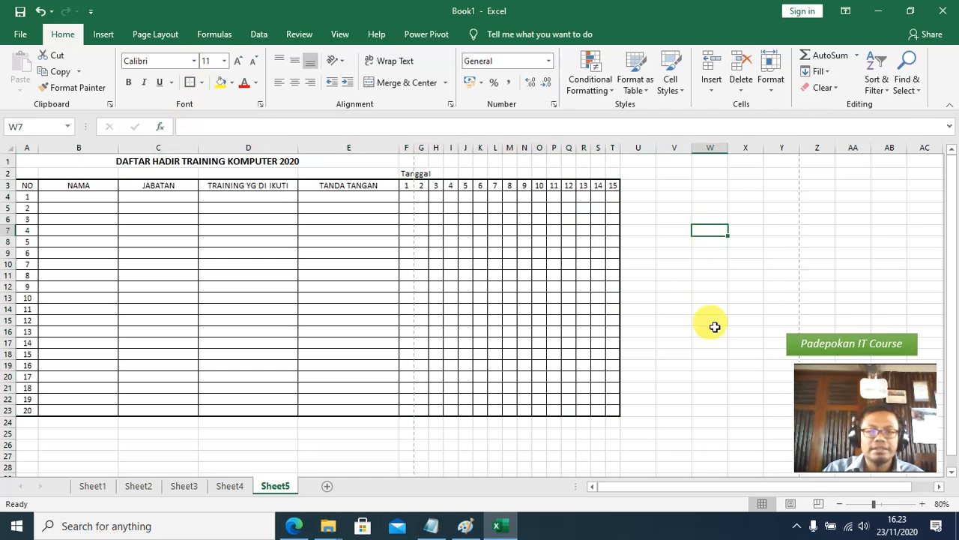
Widen date columns F to T together by entering a larger column width.
left_click_drag(407, 196, 615, 196)
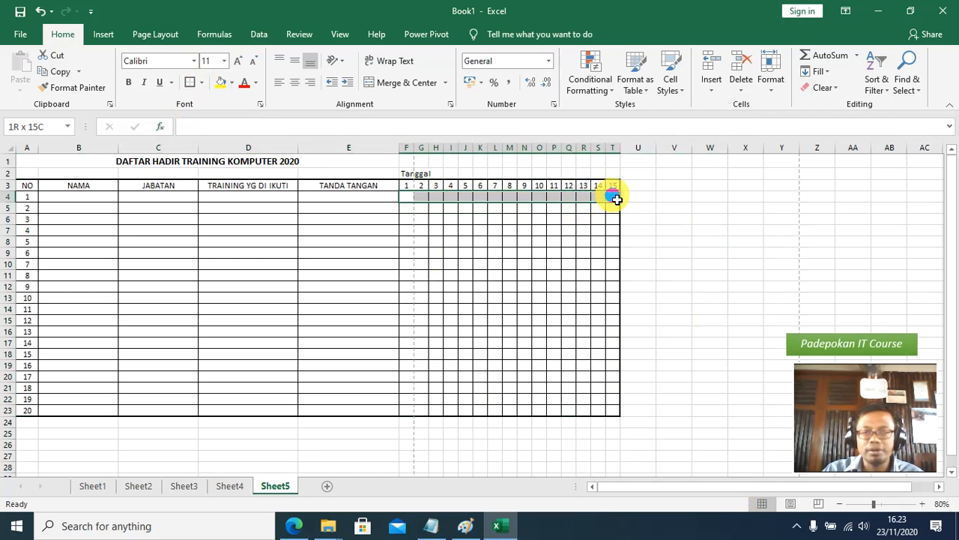
left_click(771, 81)
mouse_move(820, 225)
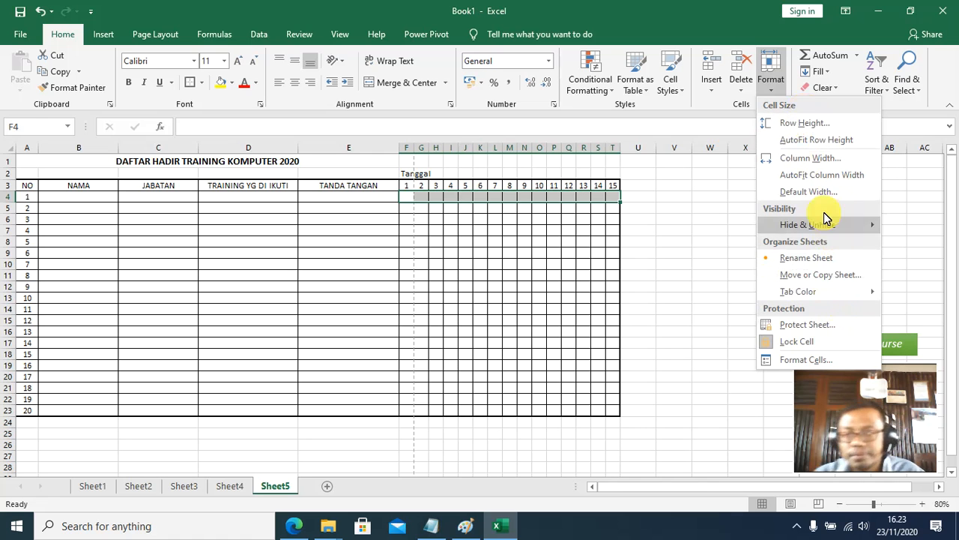
left_click(797, 157)
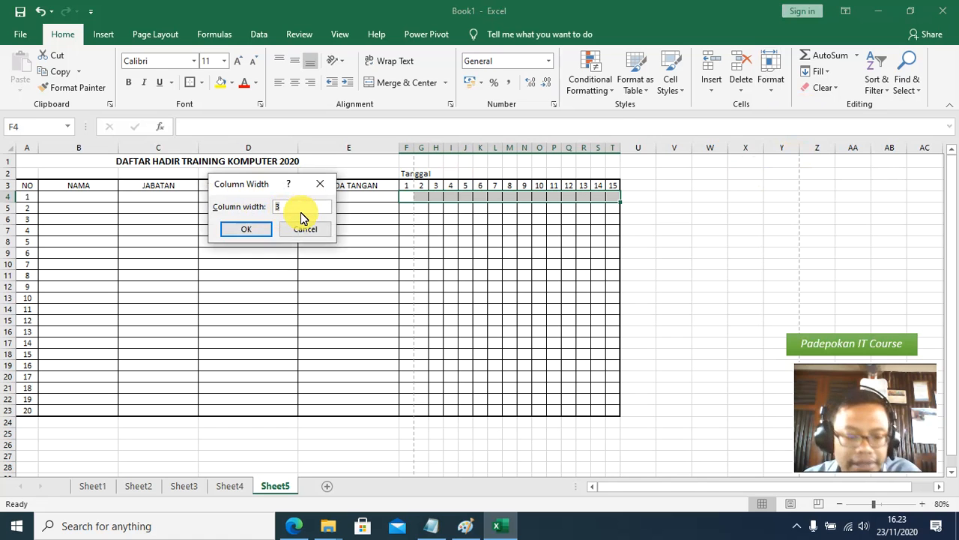
left_click(254, 230)
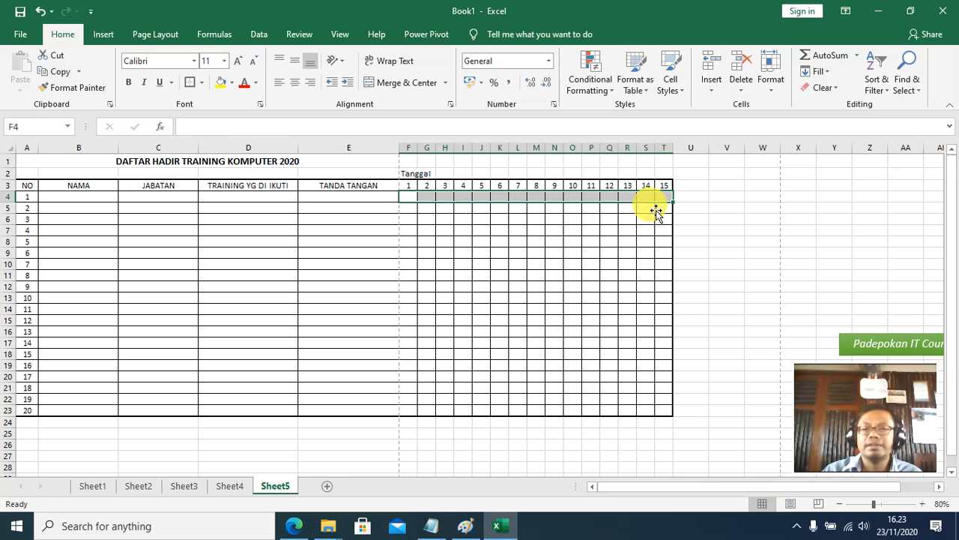
left_click(700, 253)
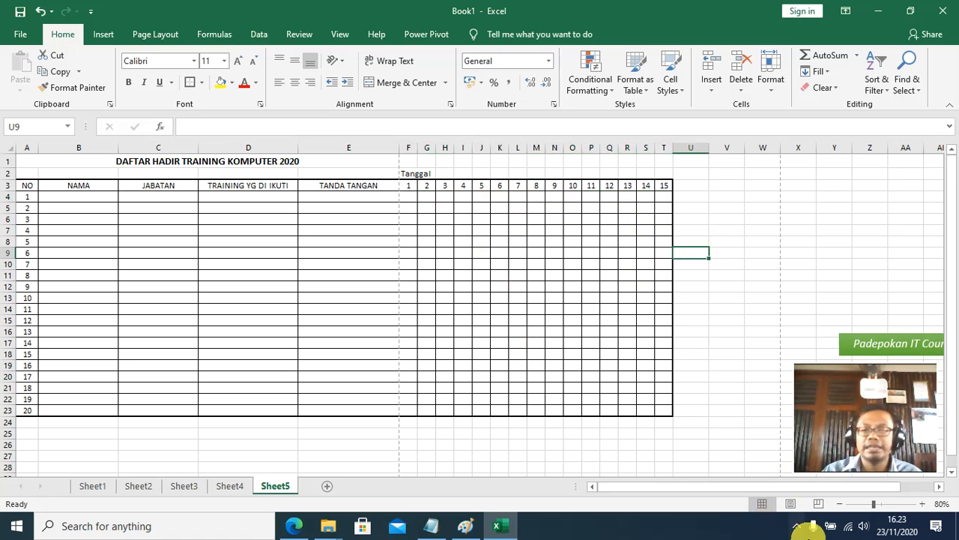
left_click_drag(742, 487, 660, 489)
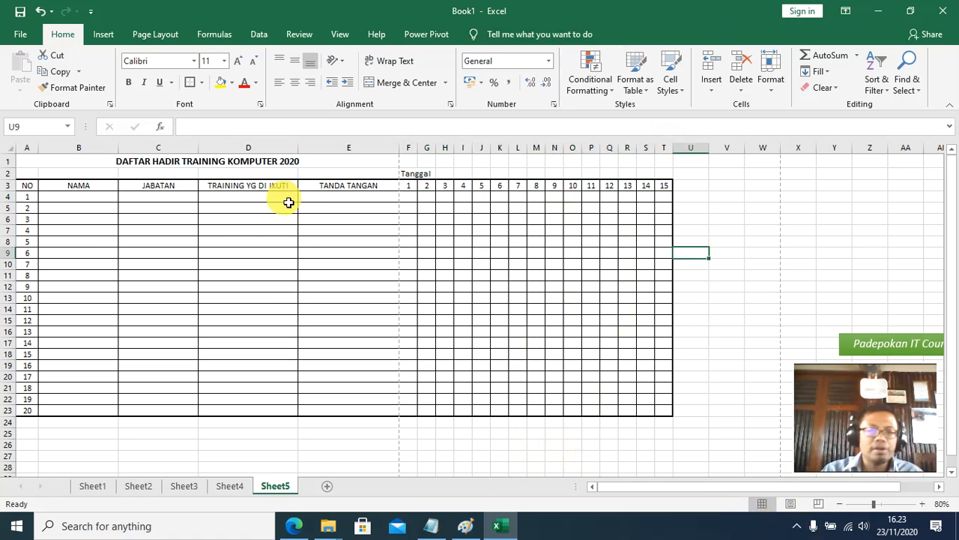
Increase the heights of rows 4 and 5 by hand.
left_click(248, 274)
left_click(32, 198)
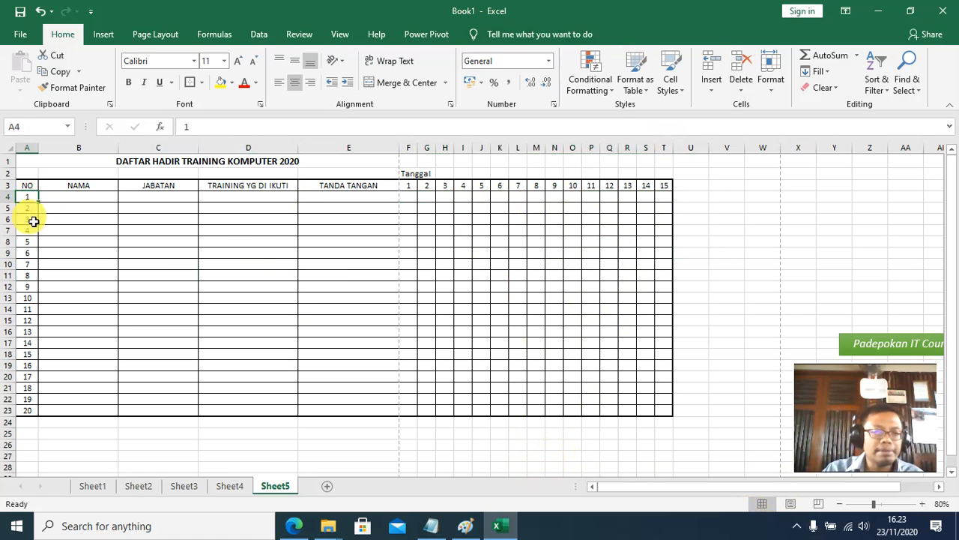
left_click_drag(21, 207, 17, 228)
left_click(332, 326)
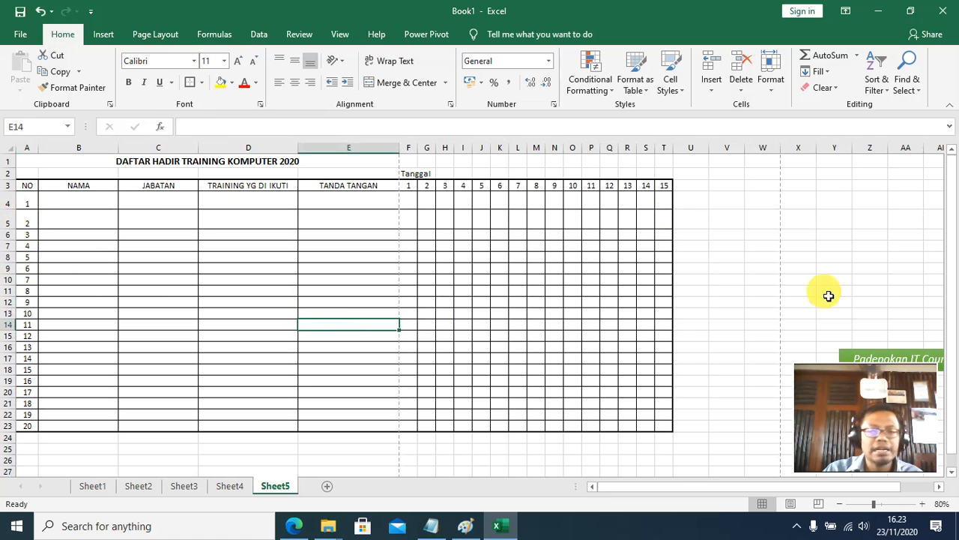
Set the height of table rows 4 to 23 to 20.
left_click_drag(30, 203, 168, 422)
left_click(56, 248)
left_click_drag(30, 199, 665, 429)
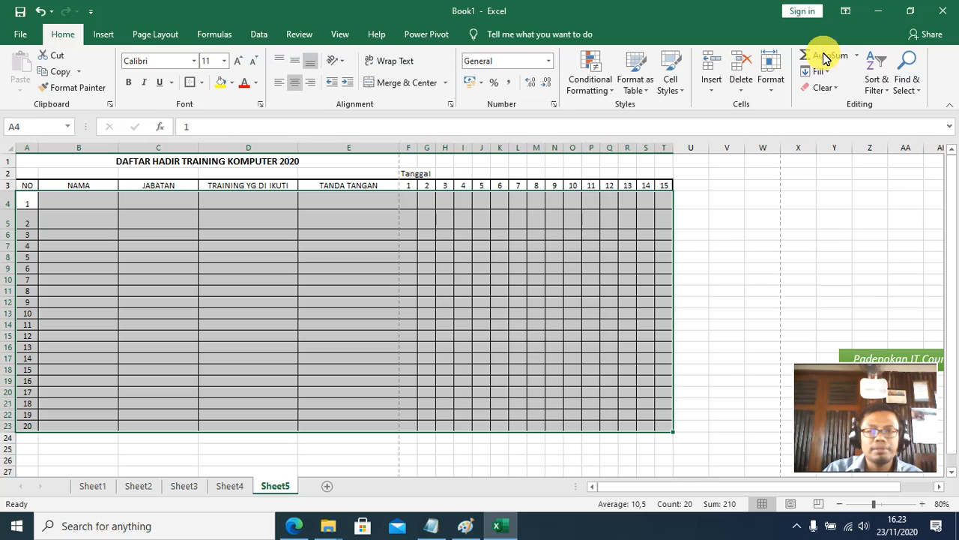
left_click(769, 89)
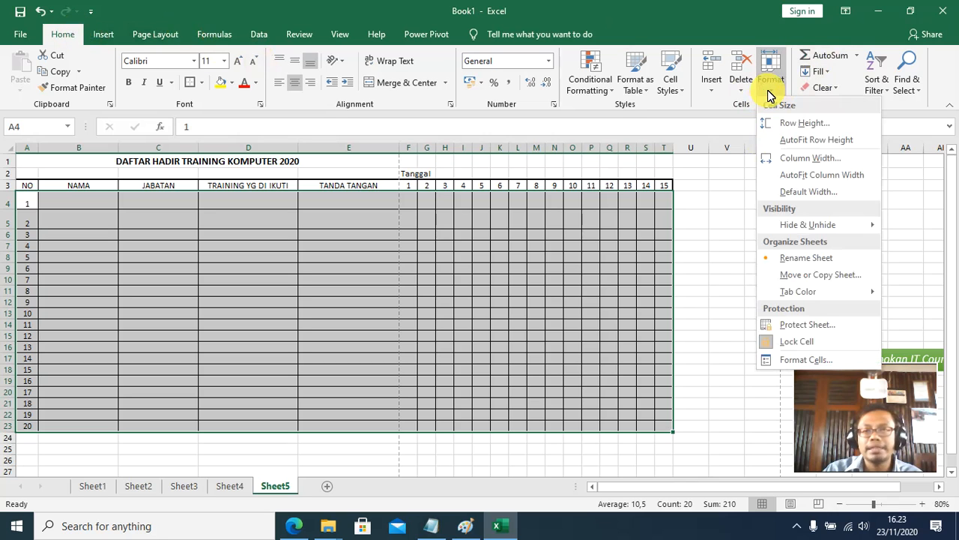
left_click(825, 123)
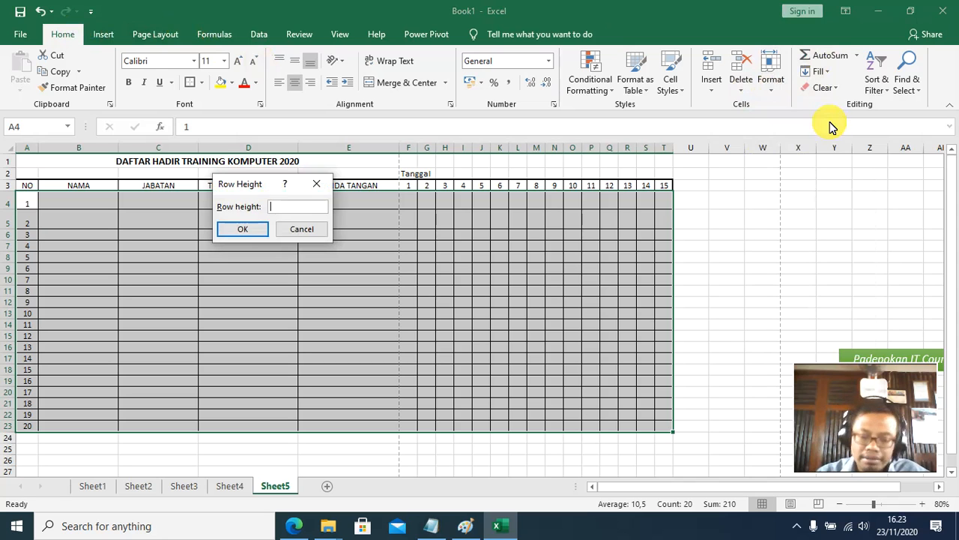
type("20")
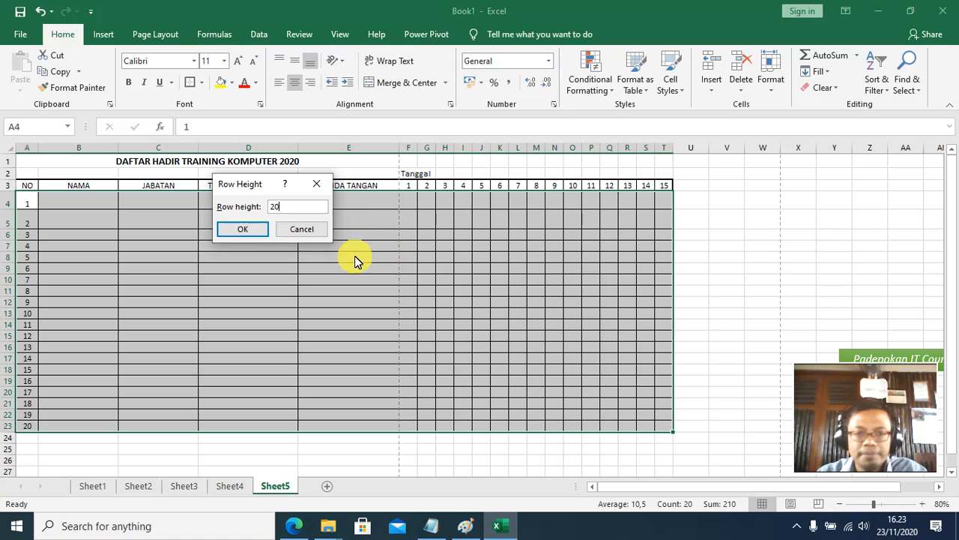
left_click(240, 231)
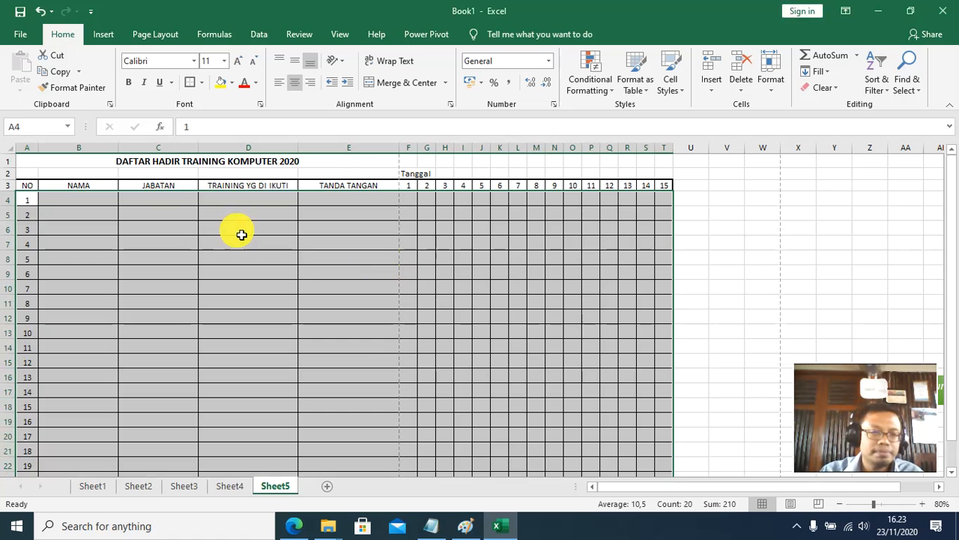
left_click(130, 231)
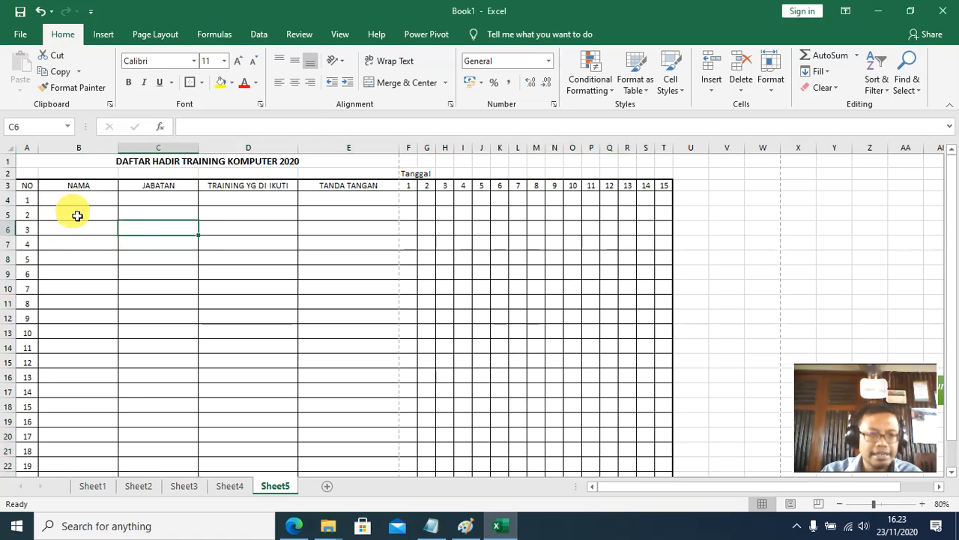
Set the height of table rows 4 to 23 to 22.
left_click_drag(30, 201, 666, 454)
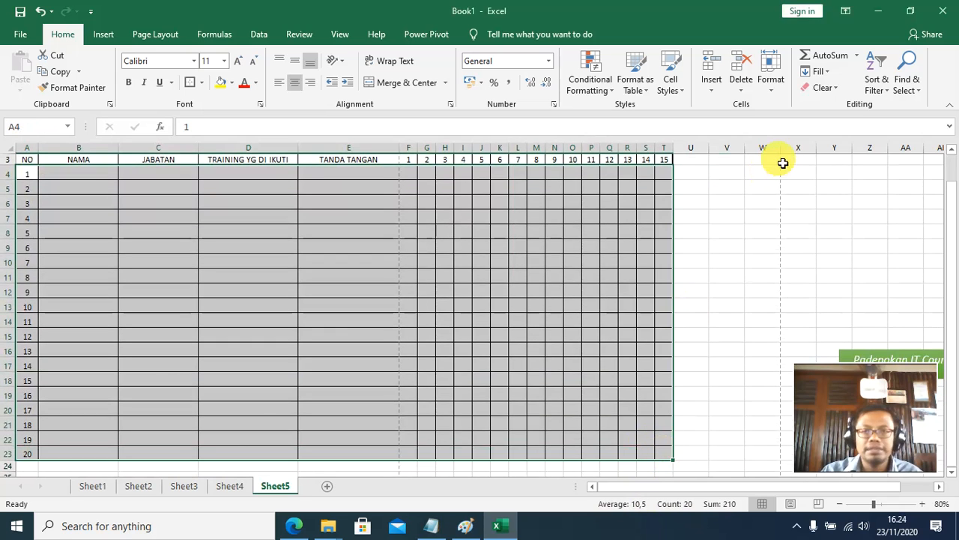
left_click(767, 94)
left_click(810, 124)
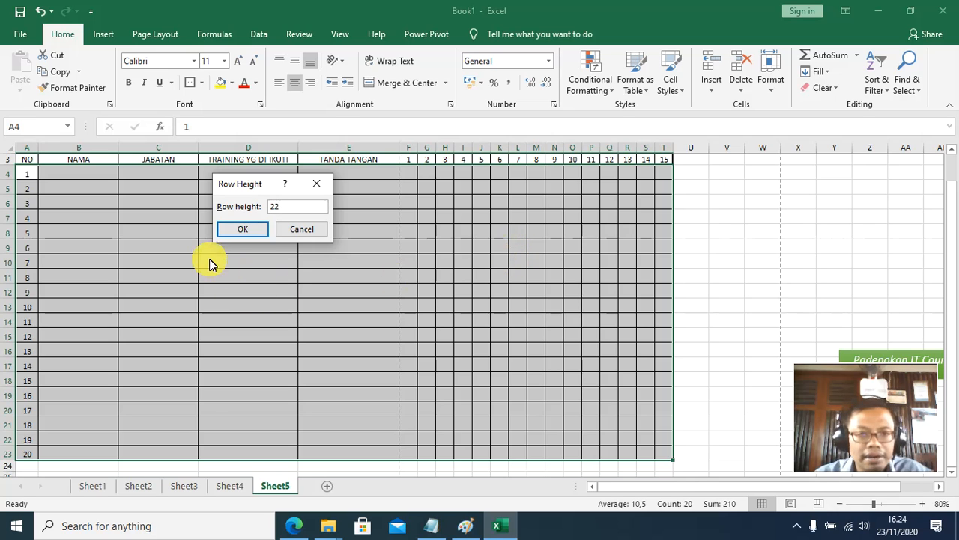
left_click(242, 229)
left_click(637, 298)
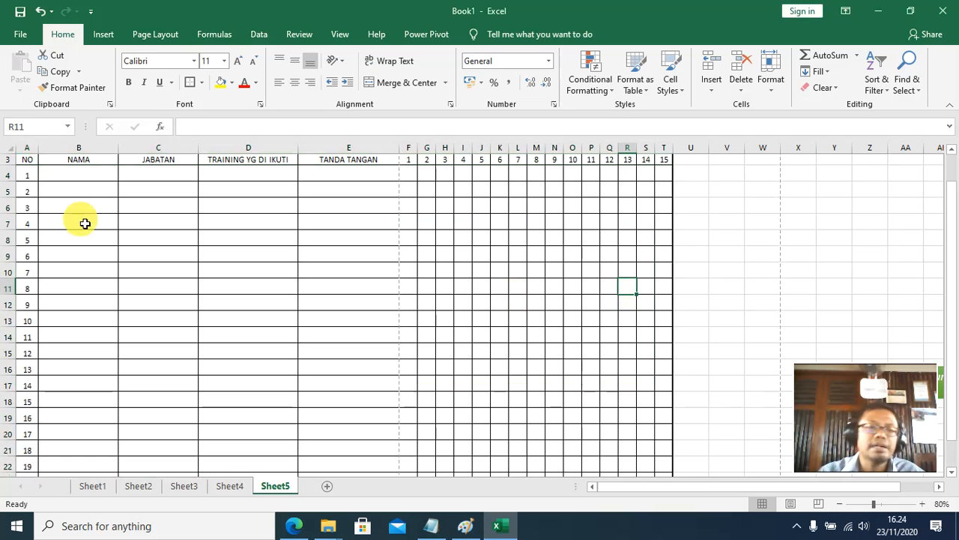
Fill the header row A3:T3 with yellow.
left_click_drag(954, 242, 950, 137)
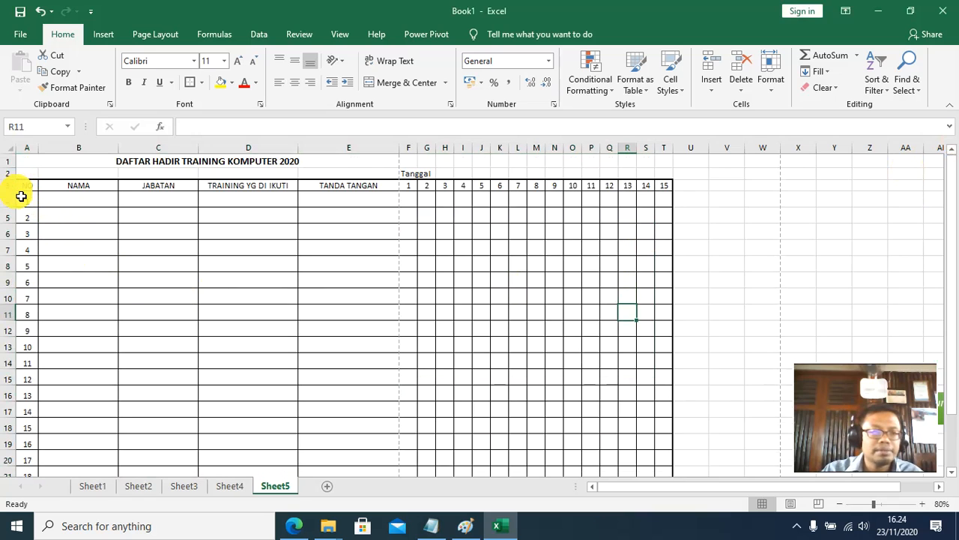
left_click_drag(25, 192, 668, 191)
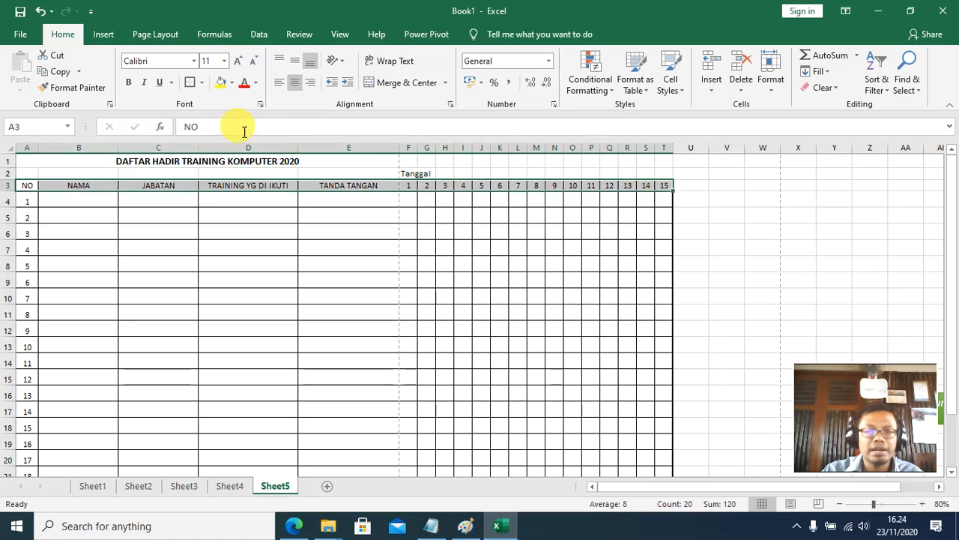
left_click(223, 87)
left_click(749, 247)
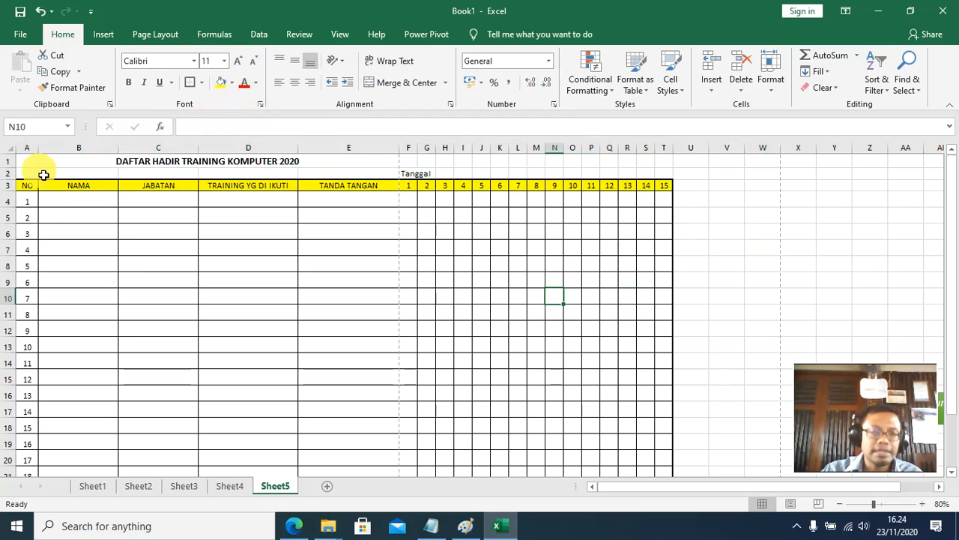
Unmerge the title and merge and center it again across the full table width, A1:T1.
left_click(30, 165)
left_click_drag(30, 166, 664, 166)
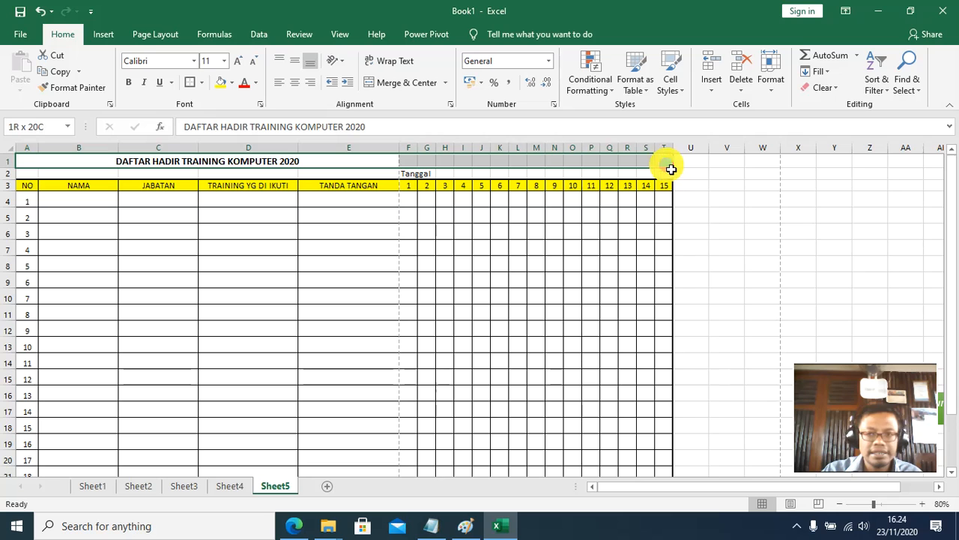
left_click(379, 85)
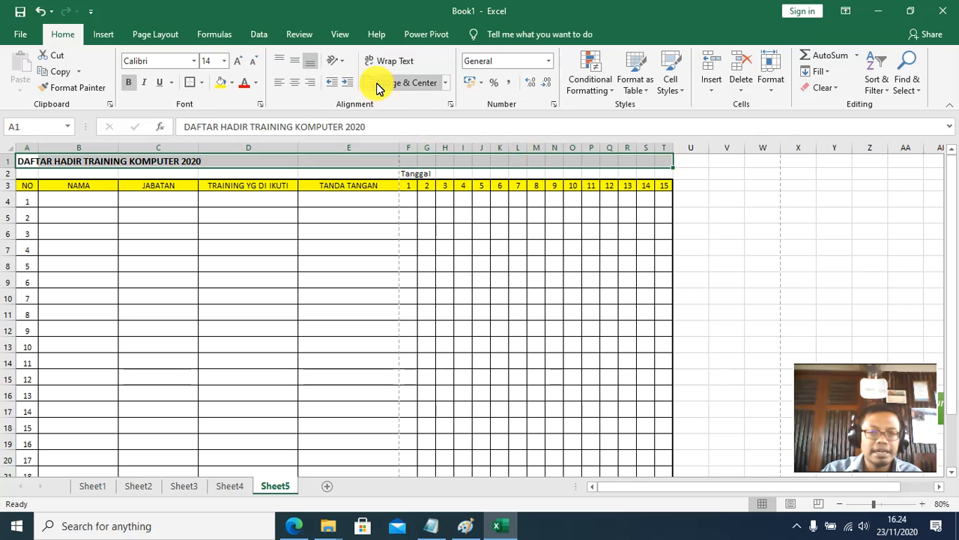
left_click(377, 85)
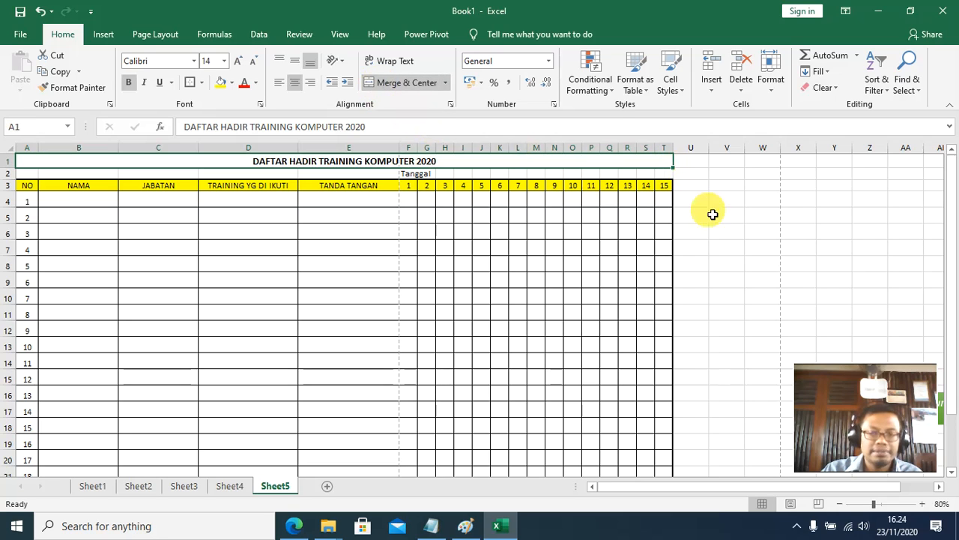
left_click(791, 215)
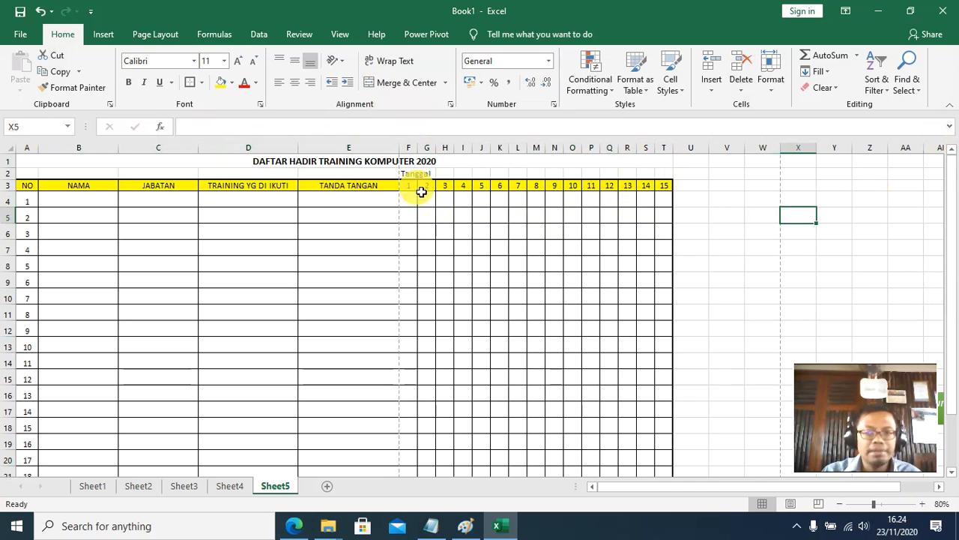
Merge and center the Tanggal heading across F2:T2 and apply all borders to it.
left_click_drag(413, 177, 668, 181)
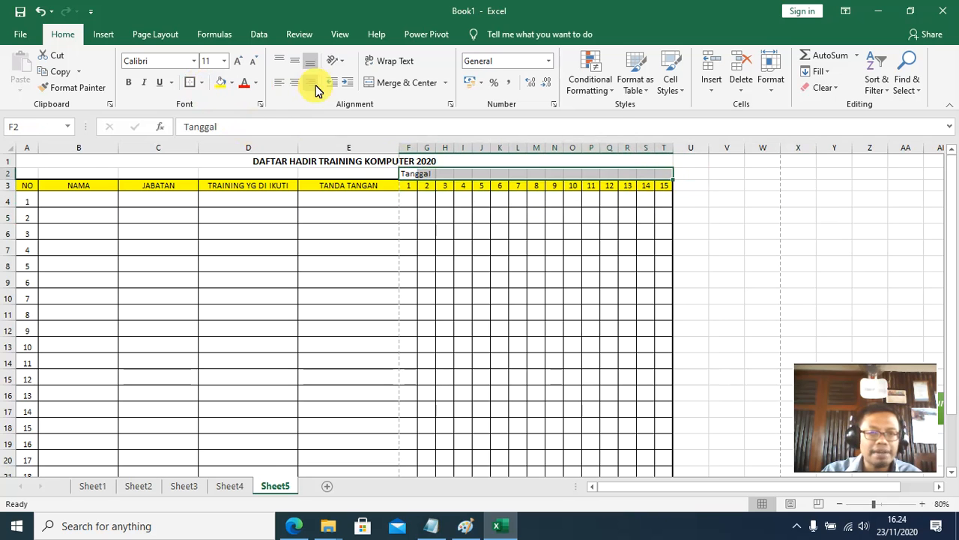
left_click(399, 86)
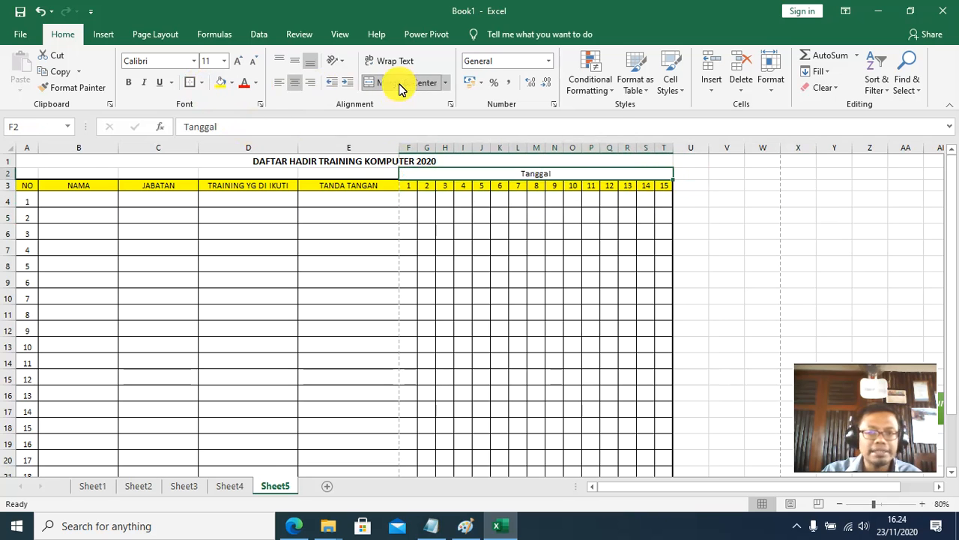
left_click(203, 83)
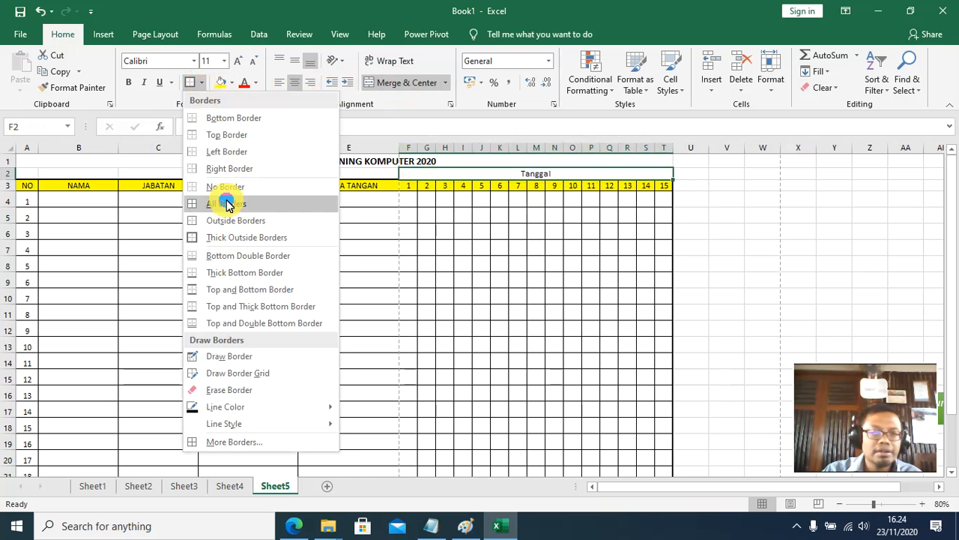
left_click(227, 204)
left_click(804, 250)
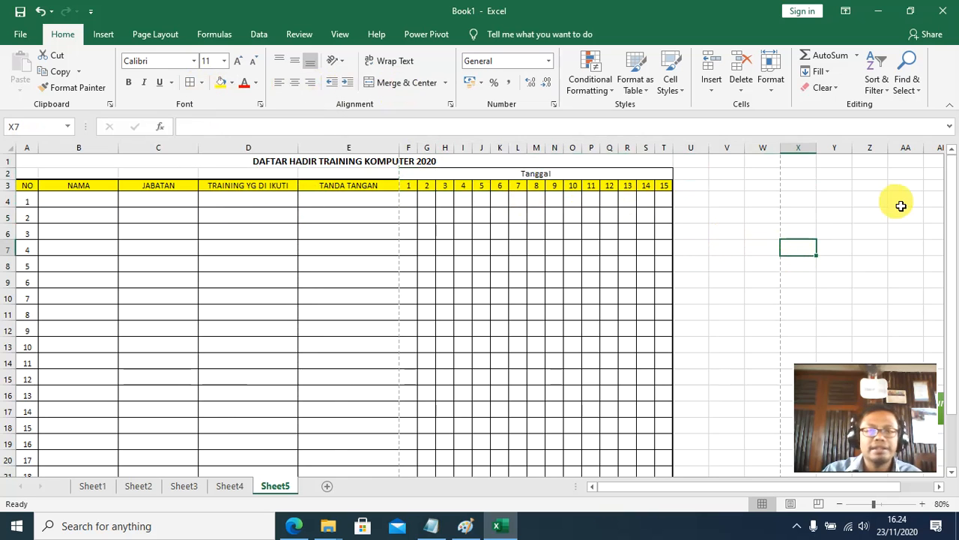
Check in the print preview how the attendance table fits on the page, and return to the sheet.
left_click(23, 34)
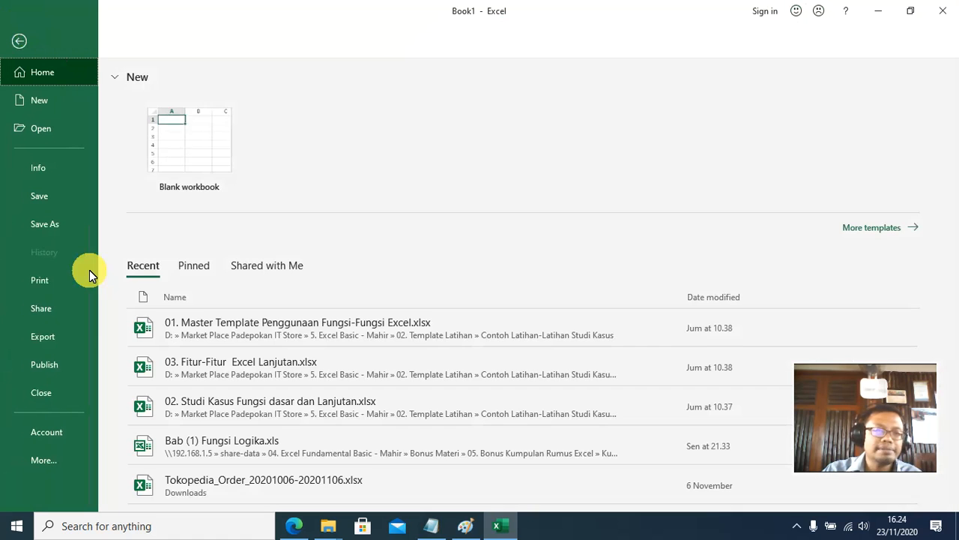
left_click(53, 276)
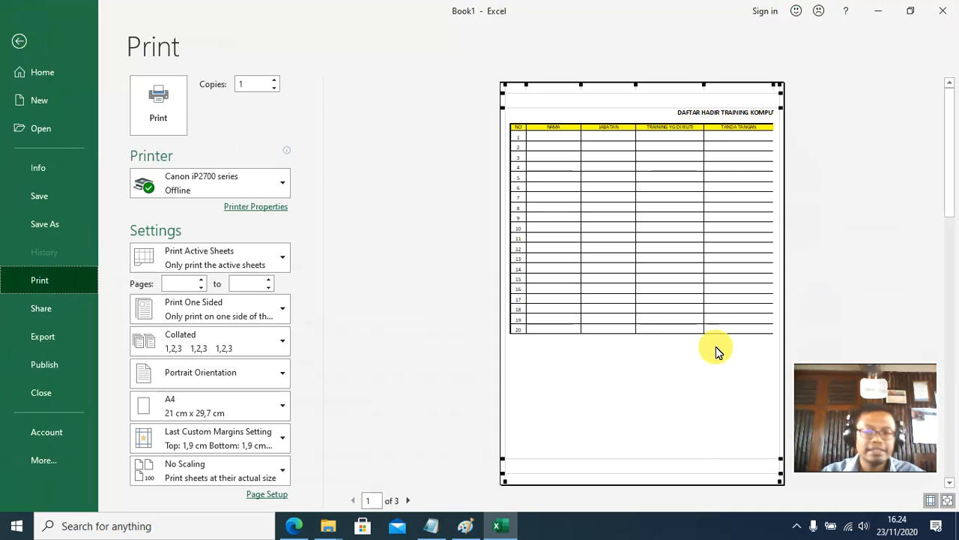
key("Escape")
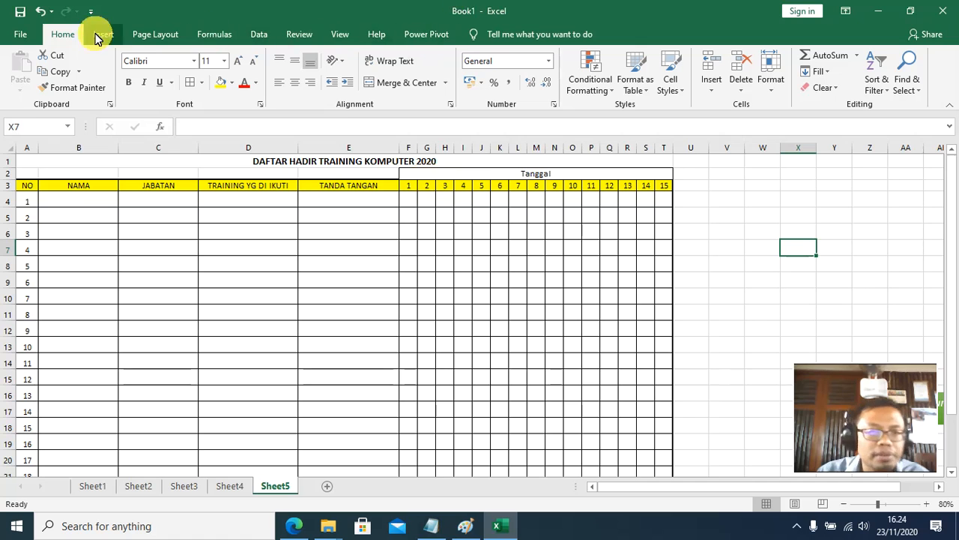
Change the sheet's page orientation to landscape.
left_click(154, 34)
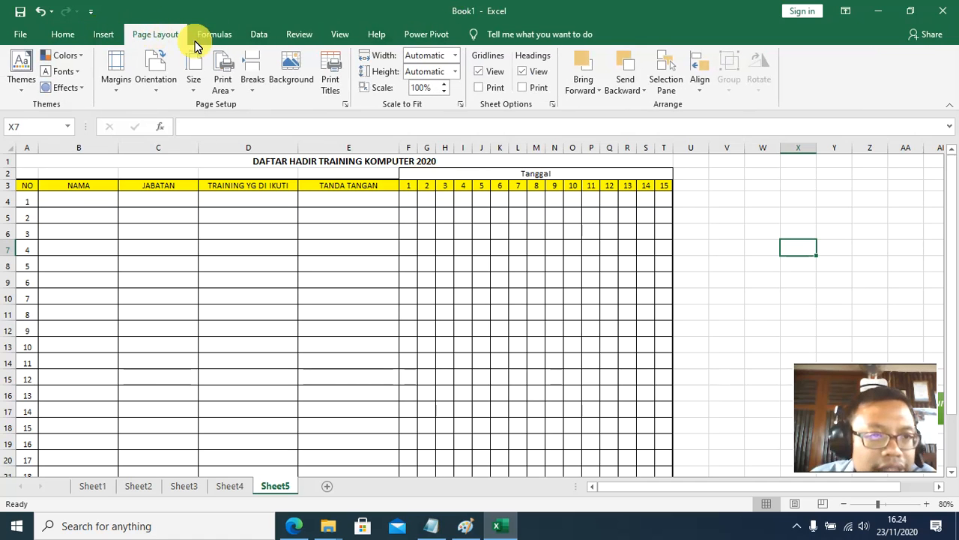
left_click(155, 82)
left_click(179, 152)
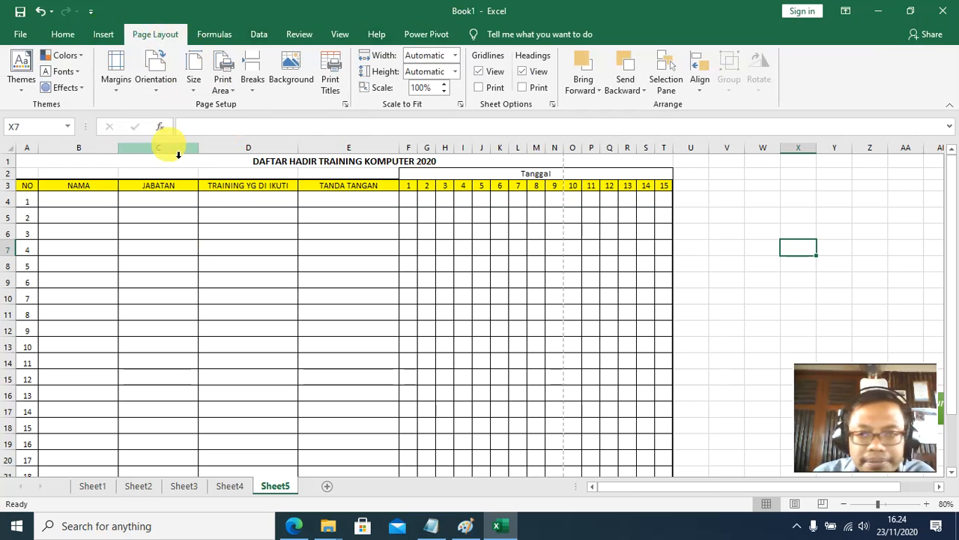
left_click(727, 231)
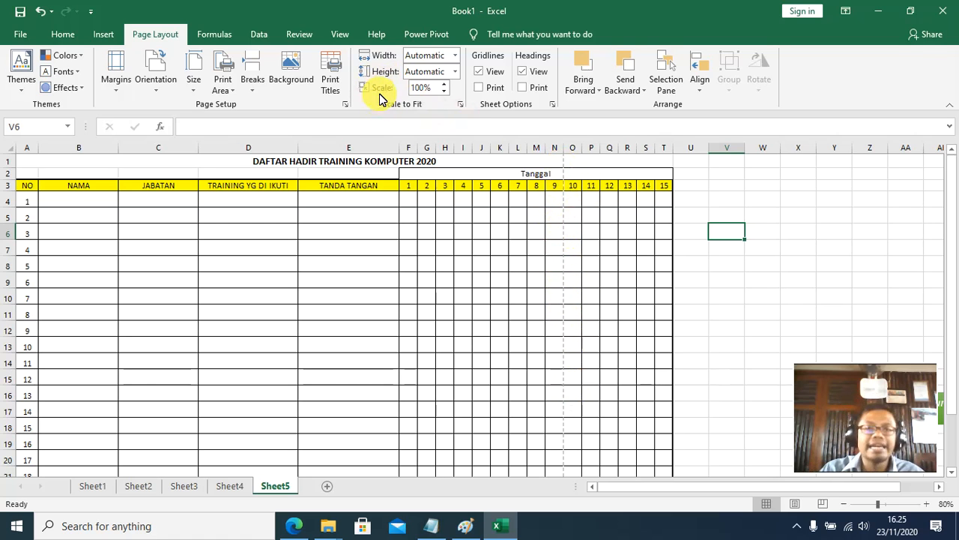
left_click(798, 297)
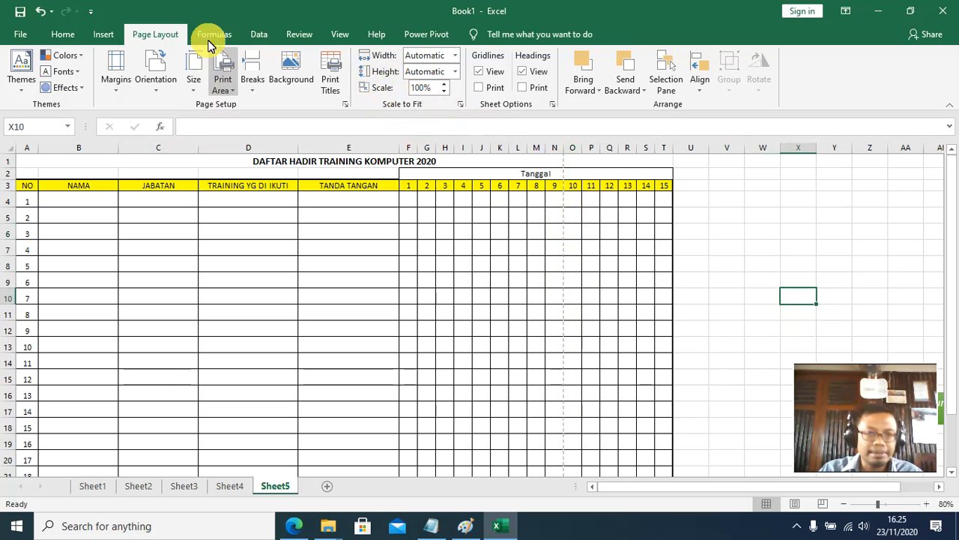
Reduce the print scale to 85% so that all table columns up to T fit on one page width.
left_click(158, 36)
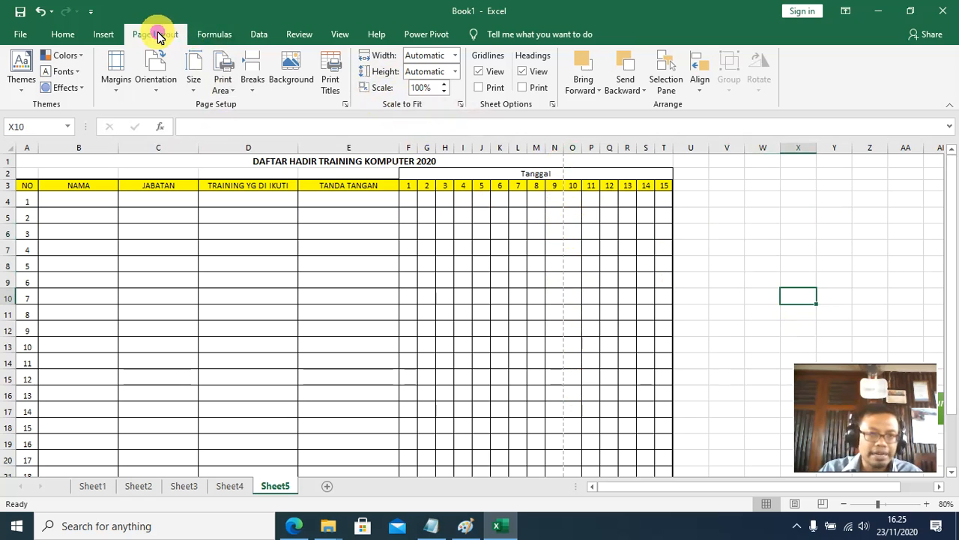
left_click(445, 92)
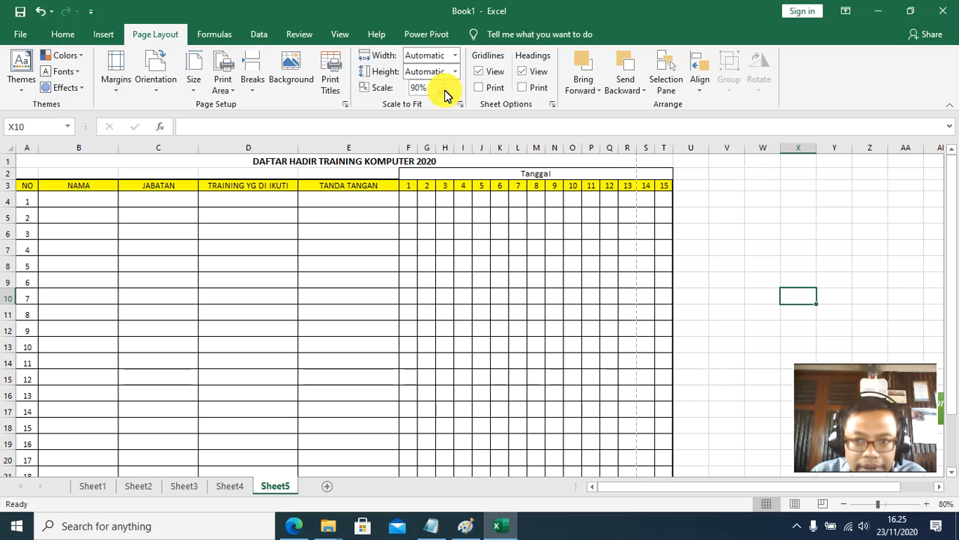
left_click(444, 92)
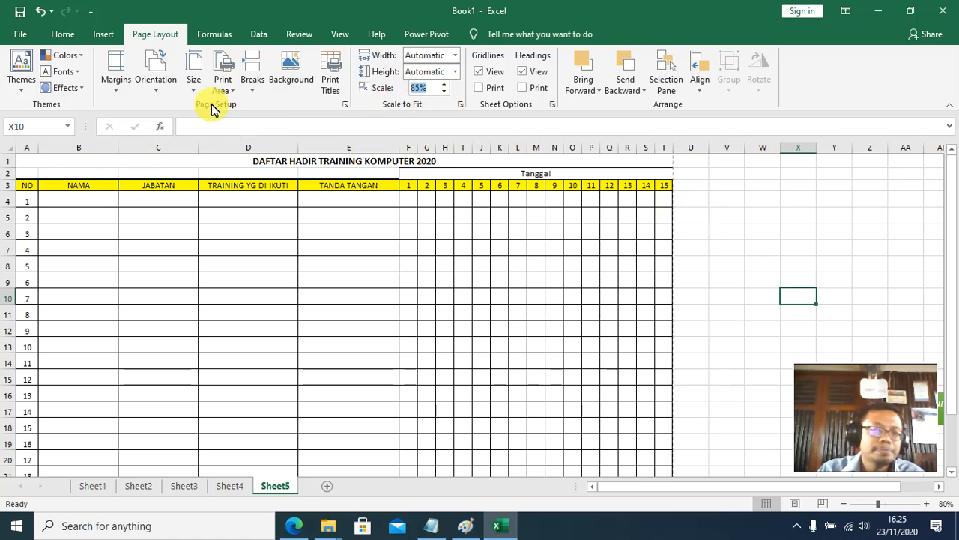
left_click(191, 89)
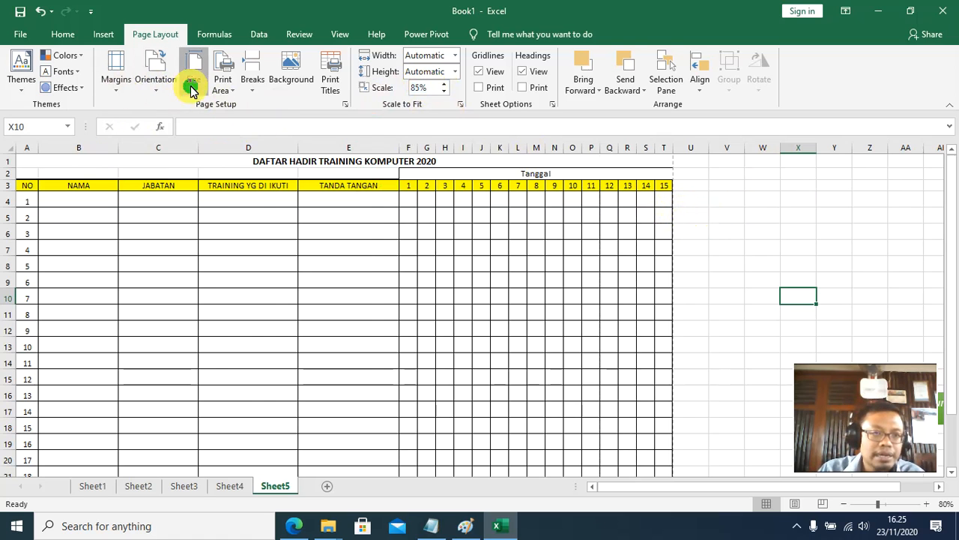
left_click(751, 227)
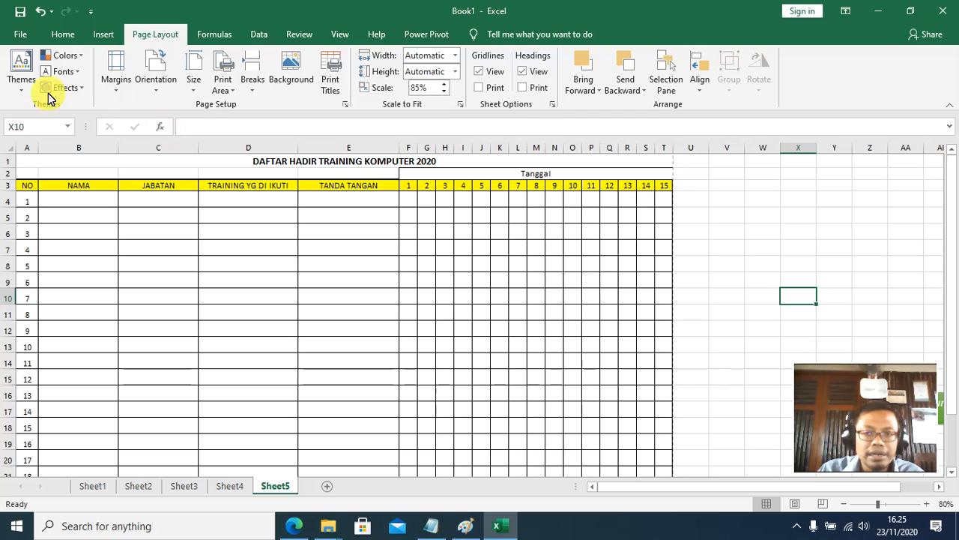
Examine the landscape print preview, zooming in and out and toggling the margin guides, and return to the sheet.
left_click(18, 35)
left_click(51, 284)
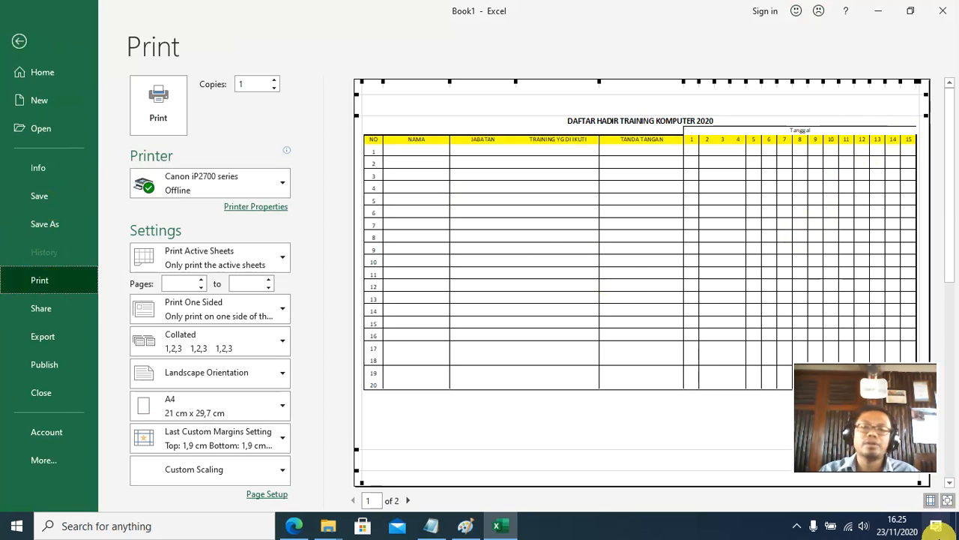
left_click(948, 501)
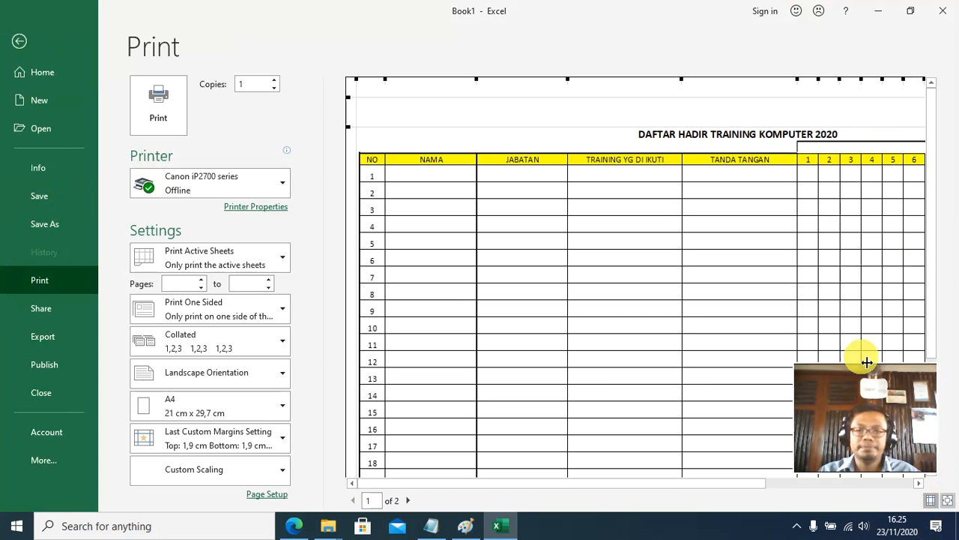
left_click(806, 495)
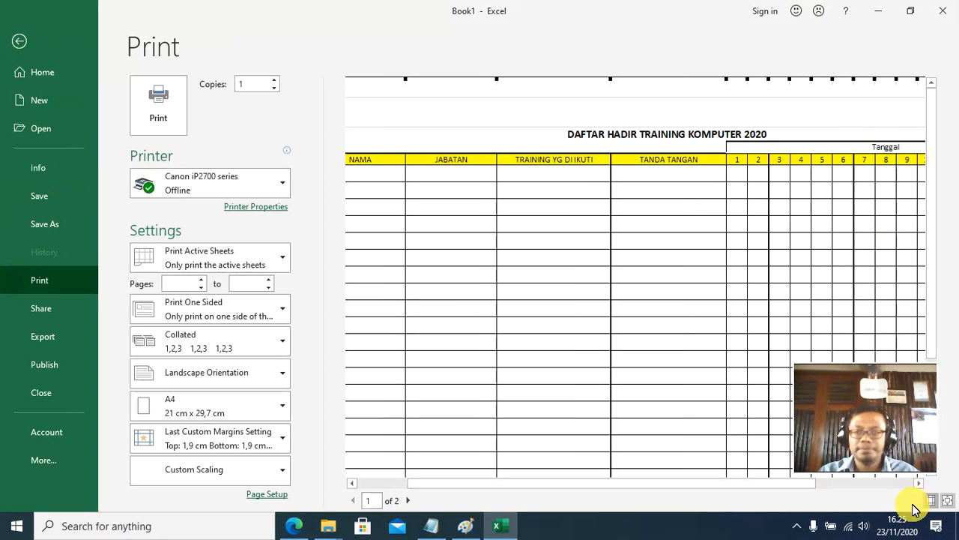
left_click(930, 504)
left_click(948, 502)
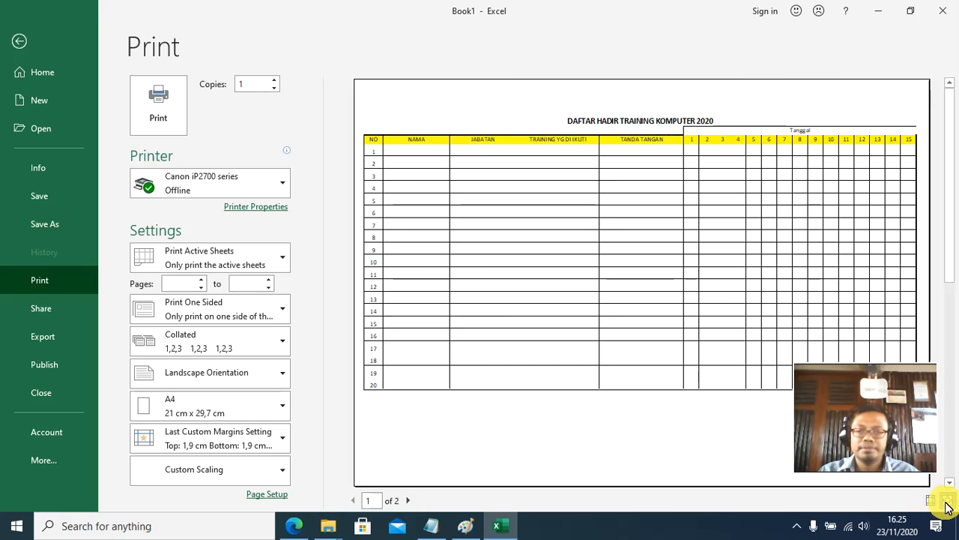
left_click(935, 503)
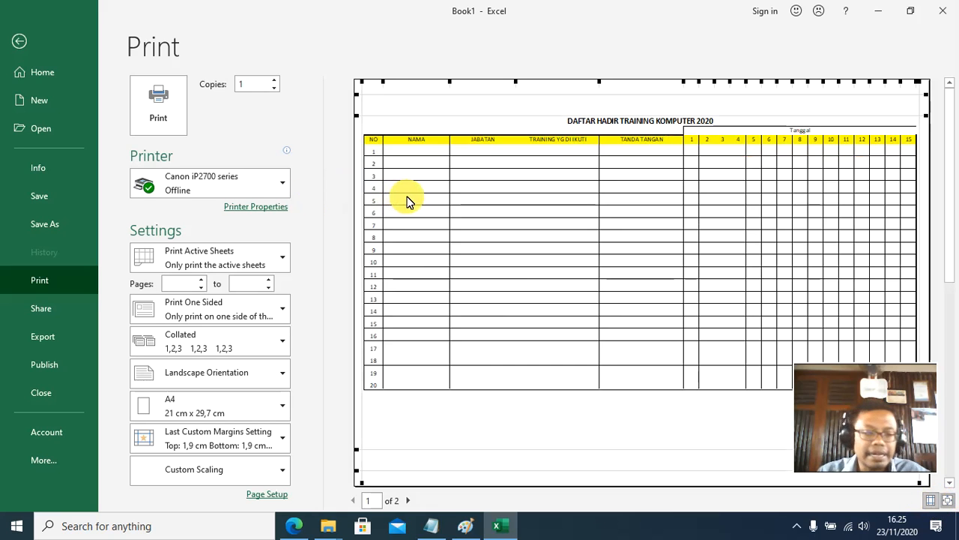
key("Escape")
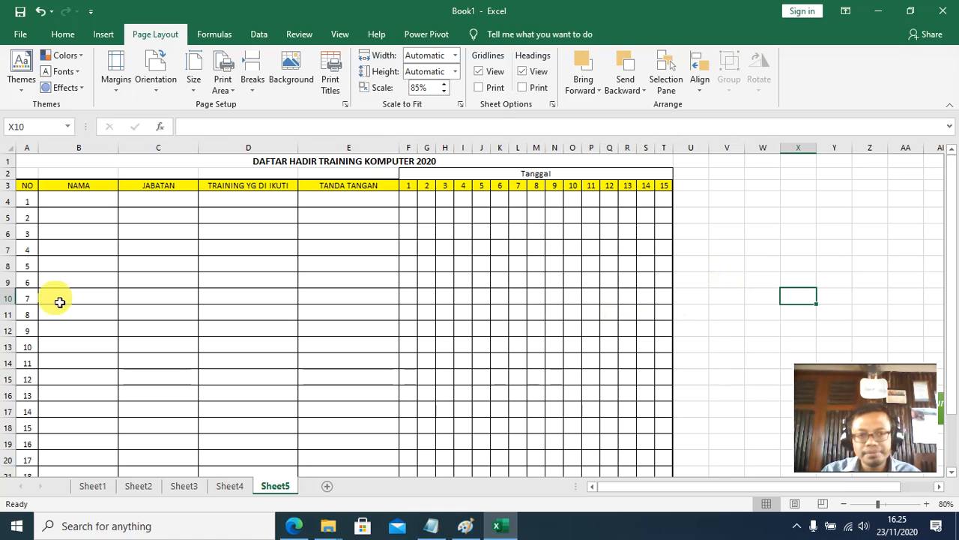
Select the table's header row A3:T3.
left_click_drag(29, 188, 664, 187)
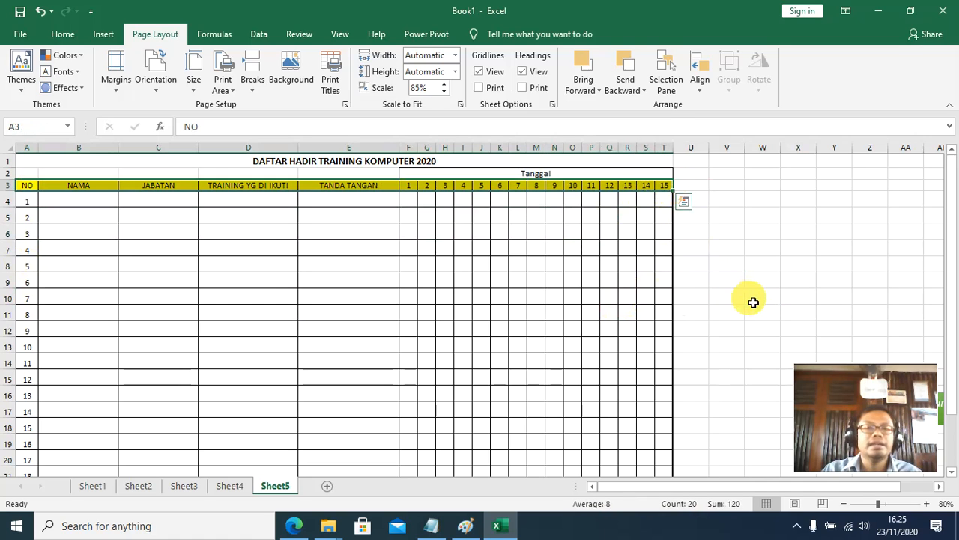